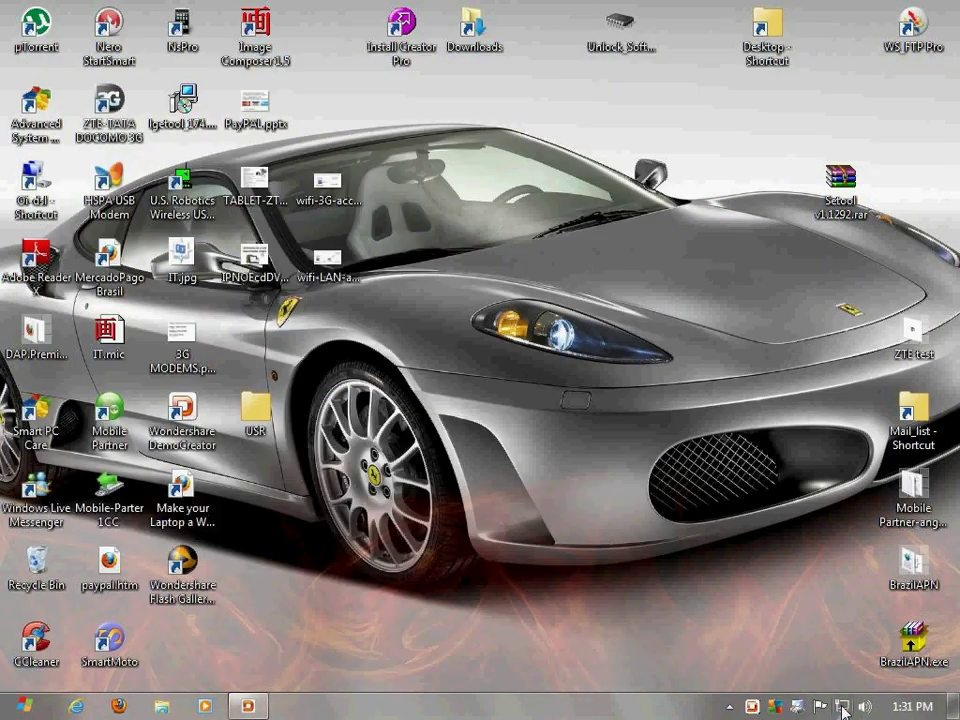
# Go from the tray's Network and Sharing Center to the network adapters list
pyautogui.click(843, 708)
pyautogui.click(831, 666)
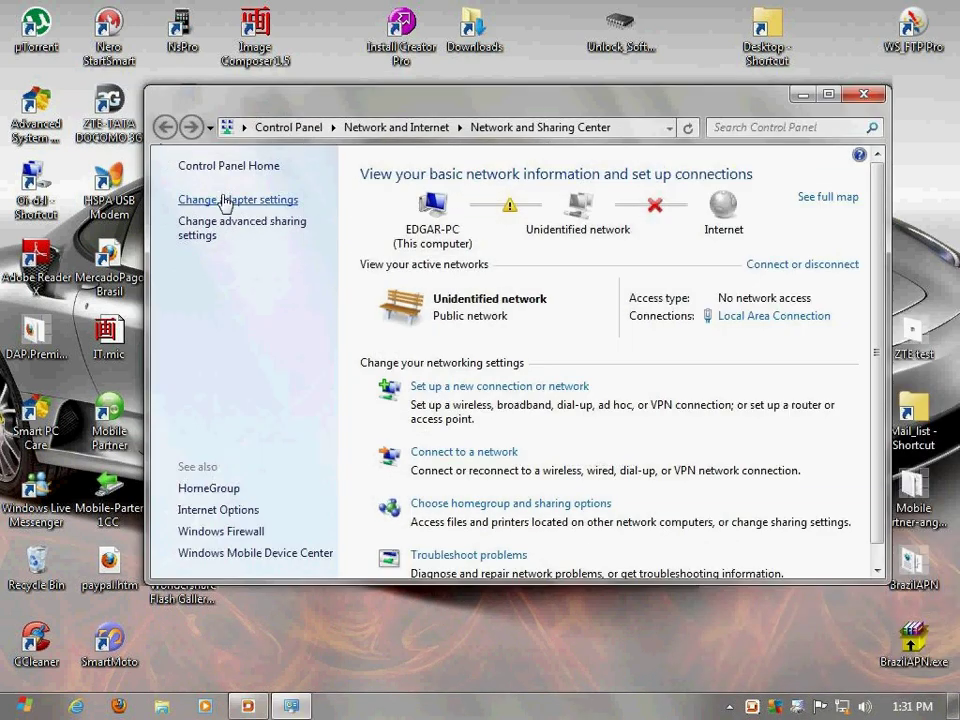
pyautogui.click(224, 200)
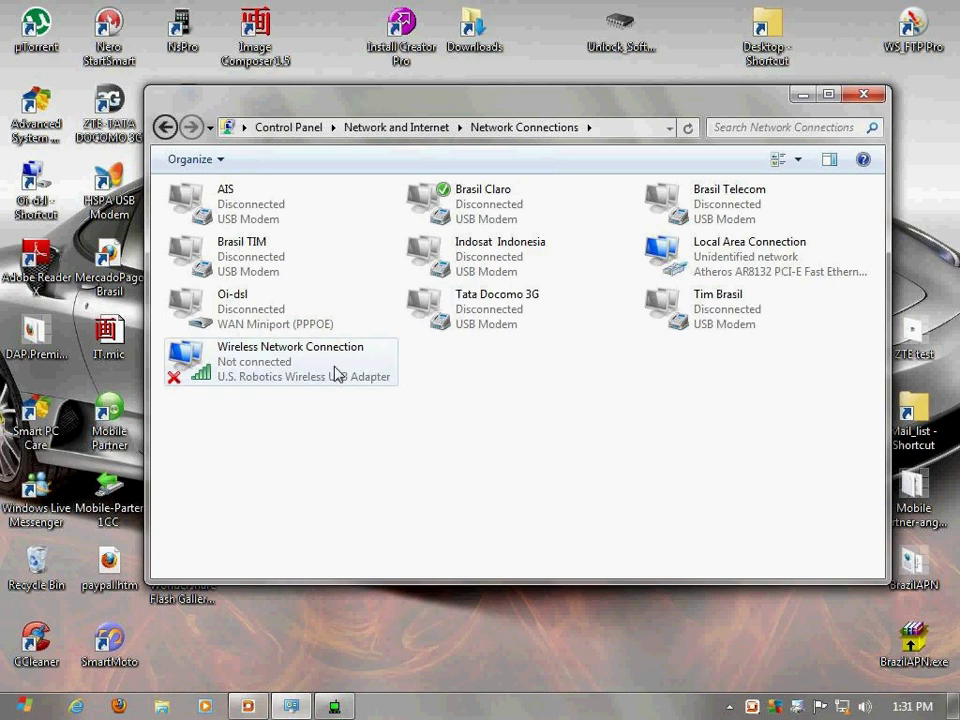
# Open the Internet Protocol Version 4 properties of Wireless Network Connection
pyautogui.rightClick(337, 374)
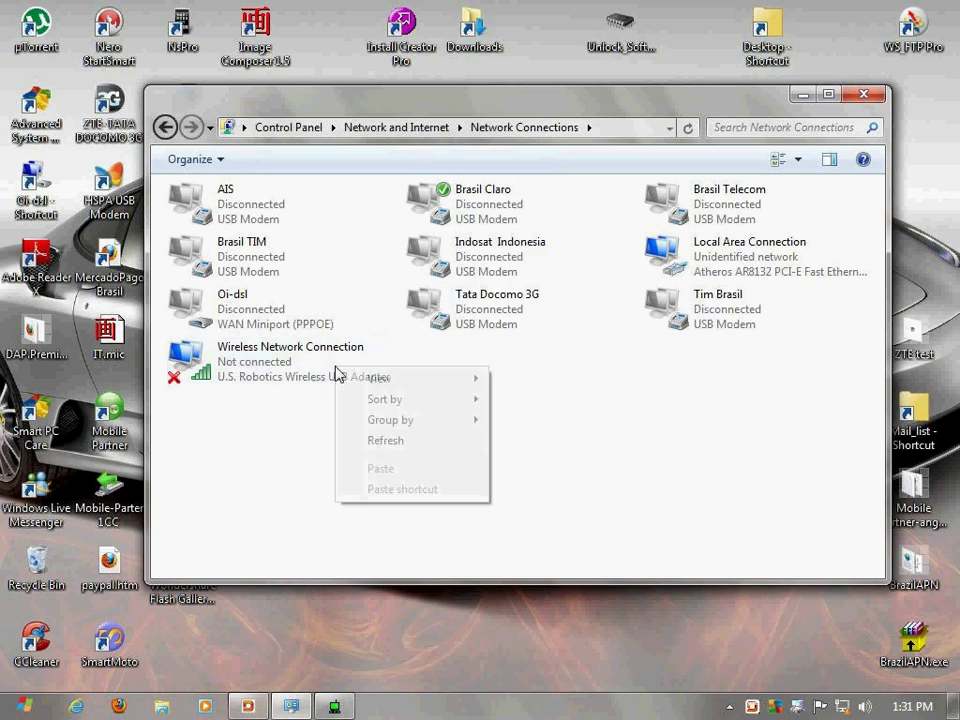
pyautogui.click(289, 357)
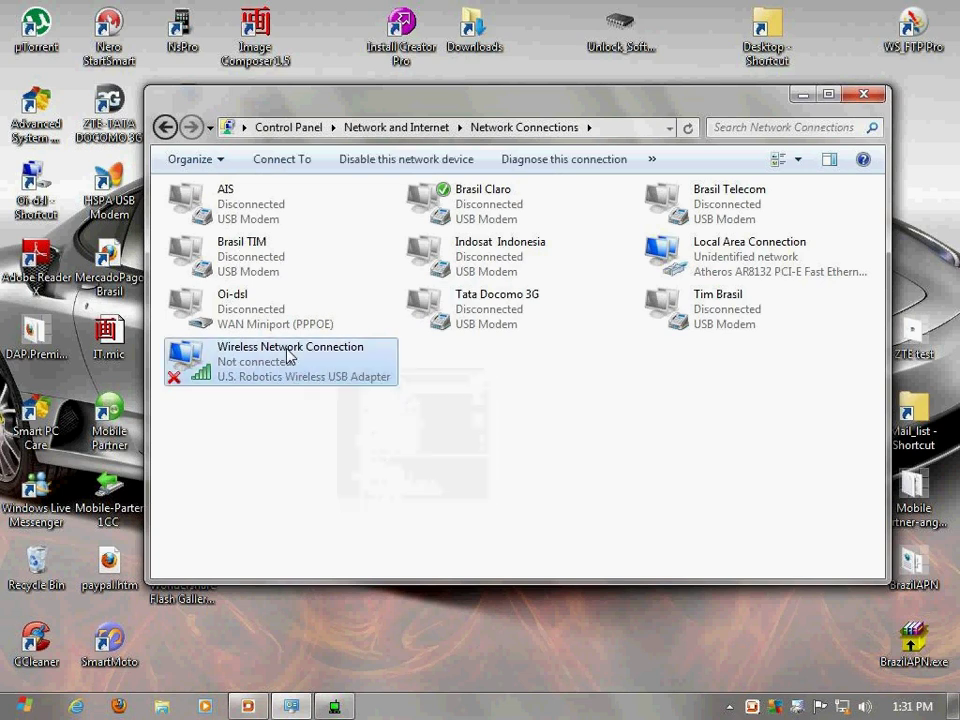
pyautogui.rightClick(289, 357)
pyautogui.click(340, 548)
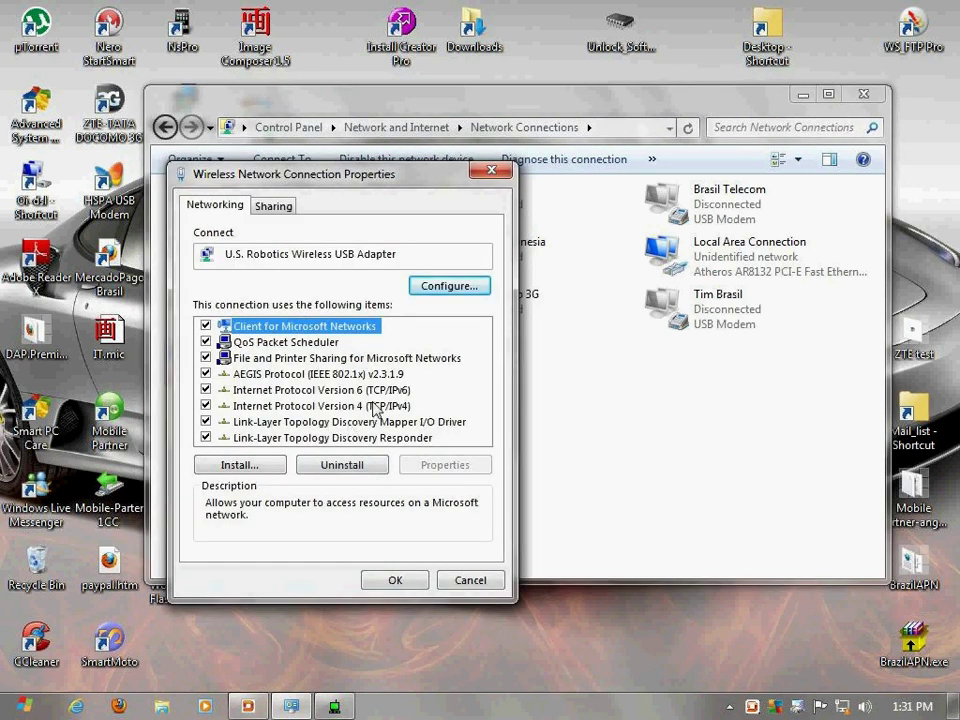
pyautogui.click(372, 406)
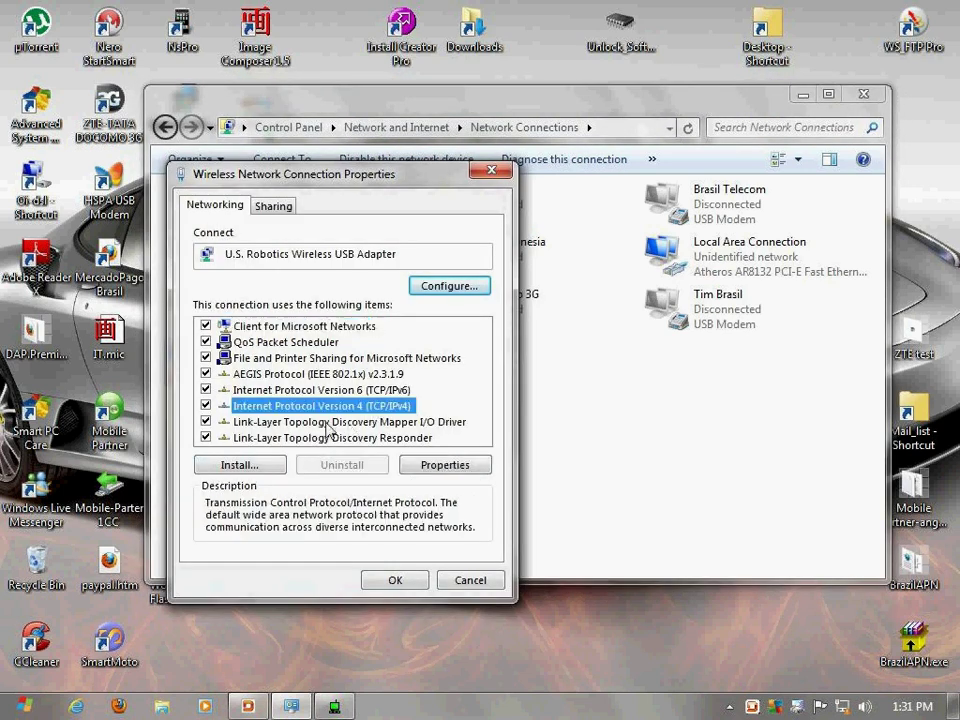
pyautogui.click(440, 465)
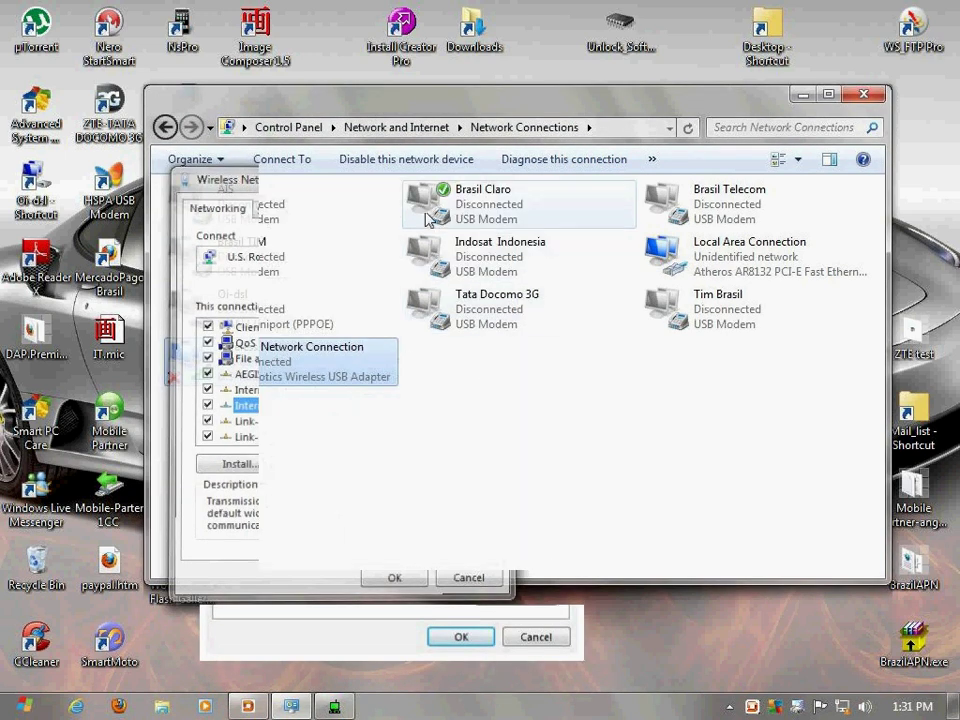
# Allow Brasil Claro's internet to be shared with Wireless Network Connection as the home network, accepting the warning
pyautogui.rightClick(436, 190)
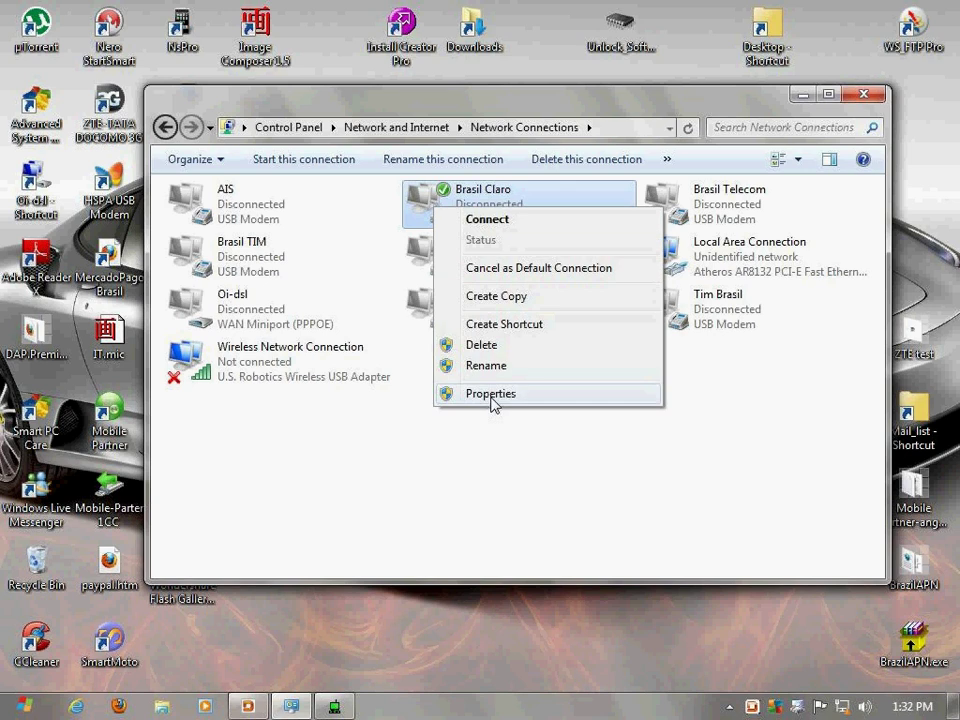
pyautogui.click(494, 395)
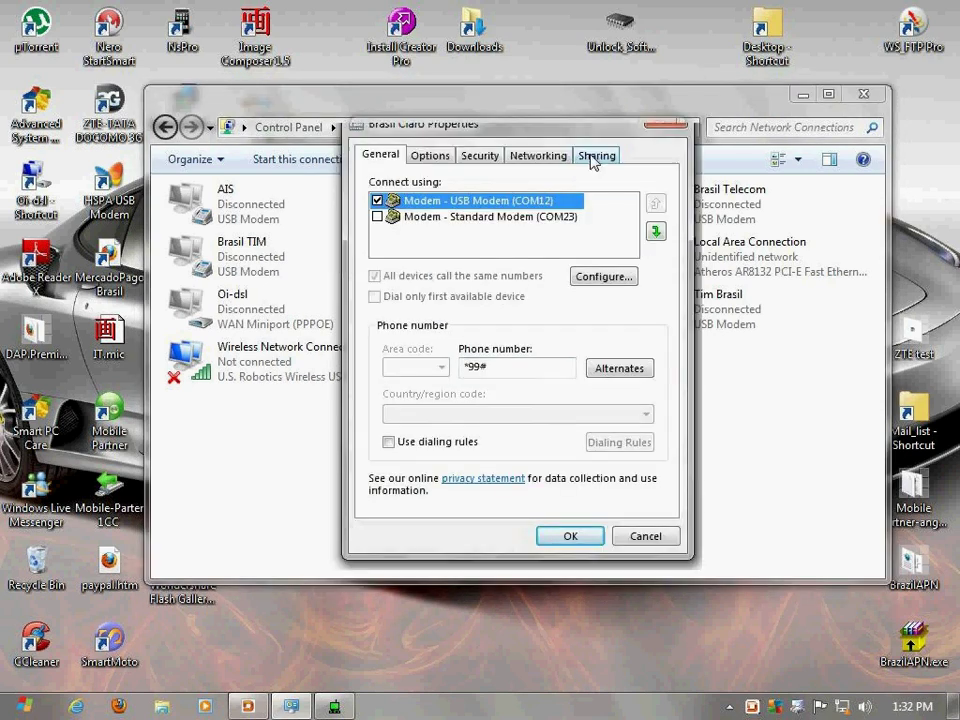
pyautogui.click(595, 156)
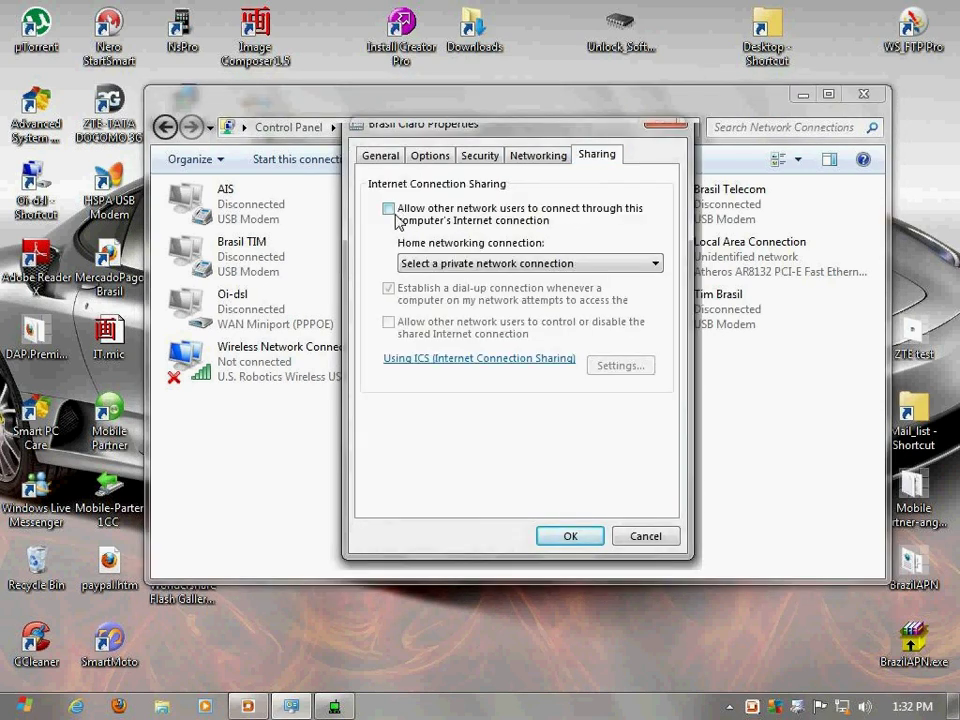
pyautogui.click(656, 263)
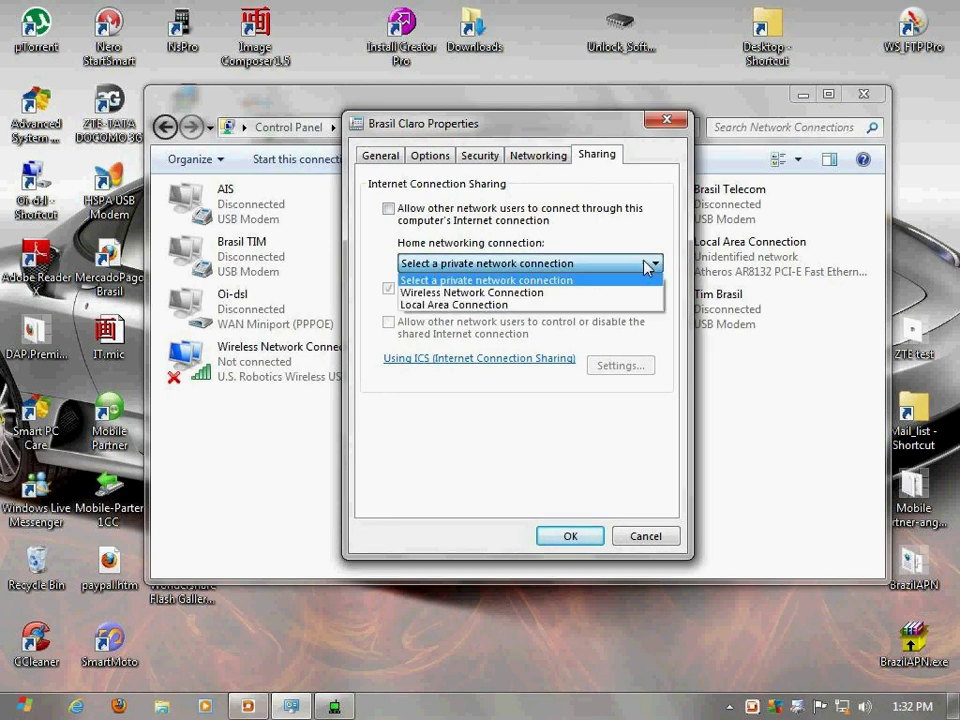
pyautogui.click(497, 294)
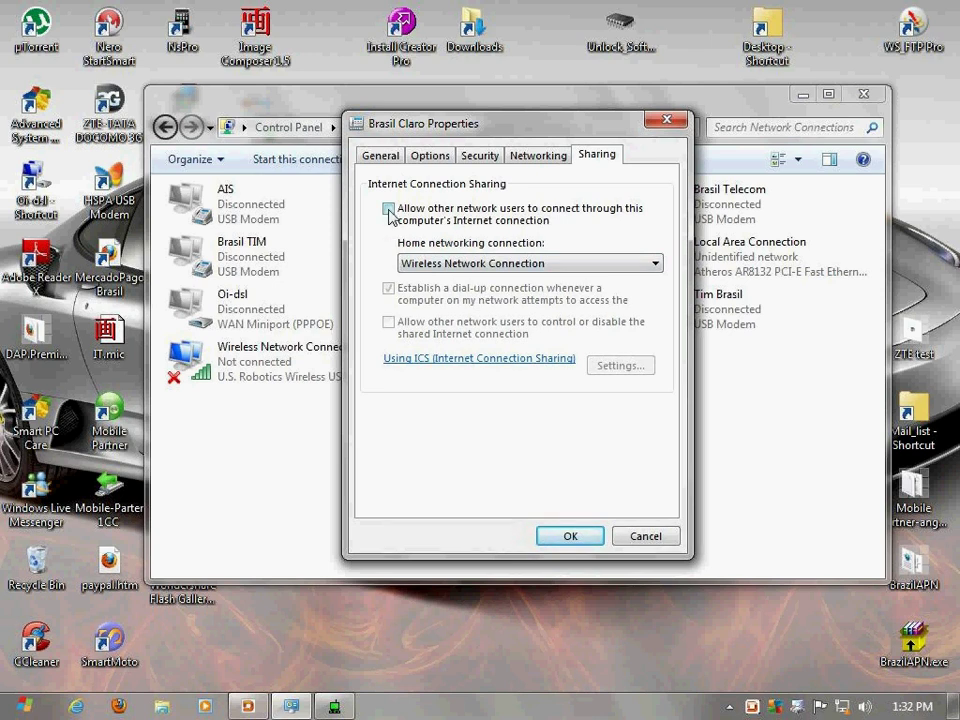
pyautogui.click(389, 210)
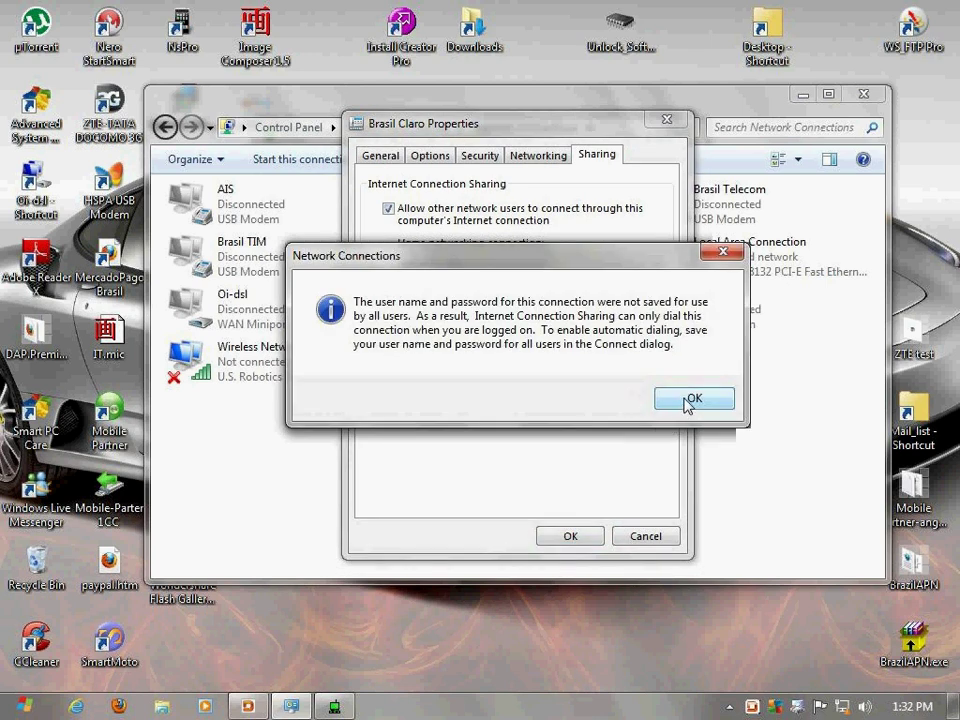
pyautogui.click(692, 400)
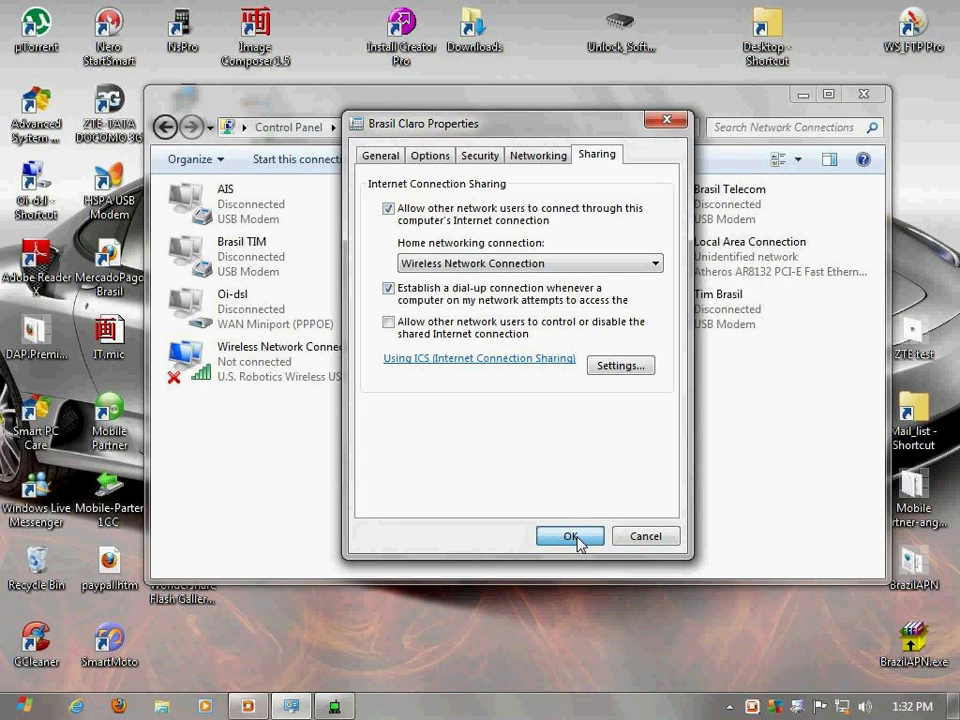
pyautogui.click(571, 537)
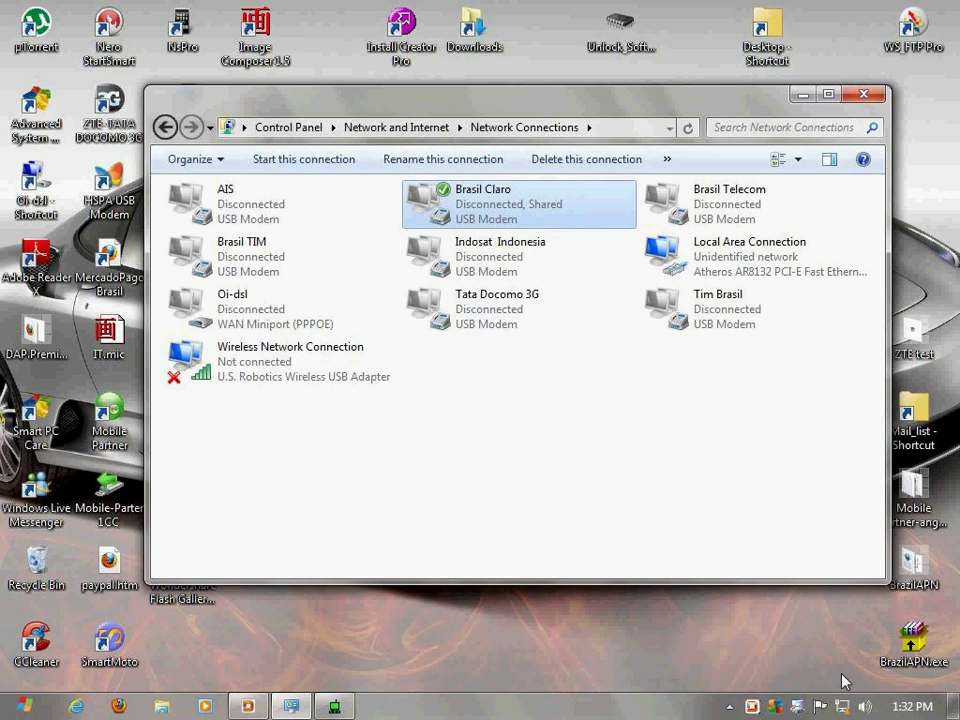
# Dial the Brasil Claro connection from the tray using the account password
pyautogui.click(843, 708)
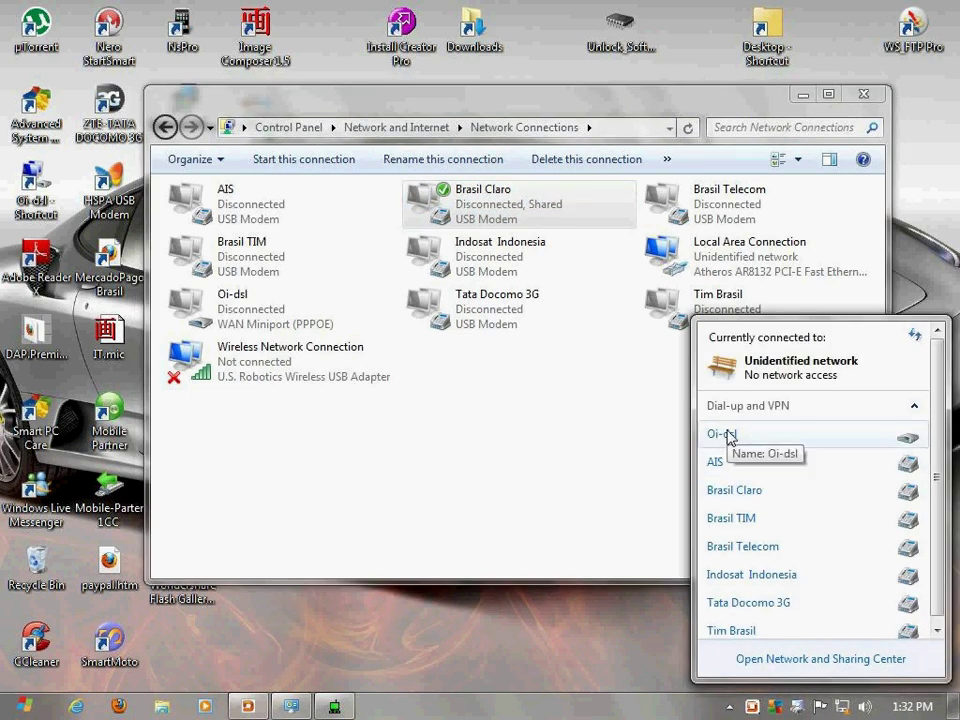
pyautogui.click(728, 495)
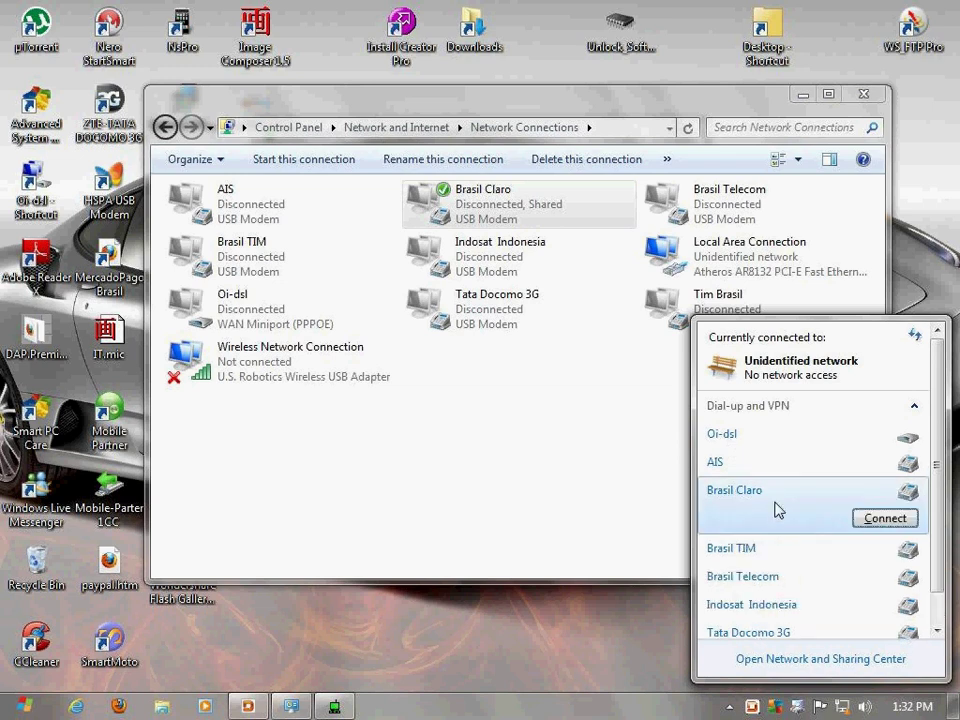
pyautogui.click(881, 517)
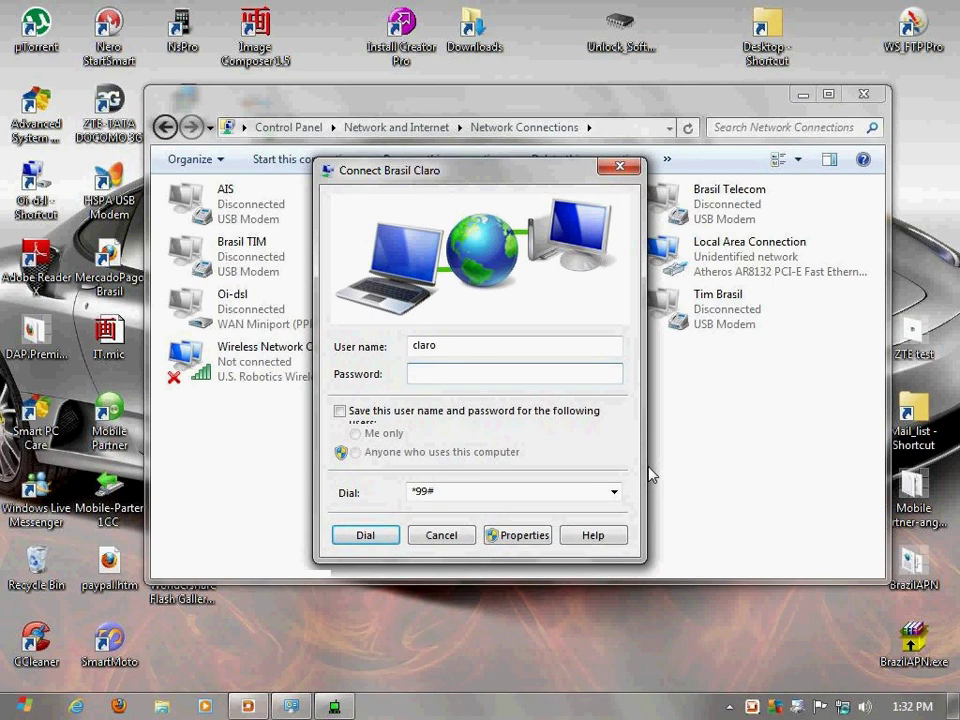
pyautogui.write('claro')
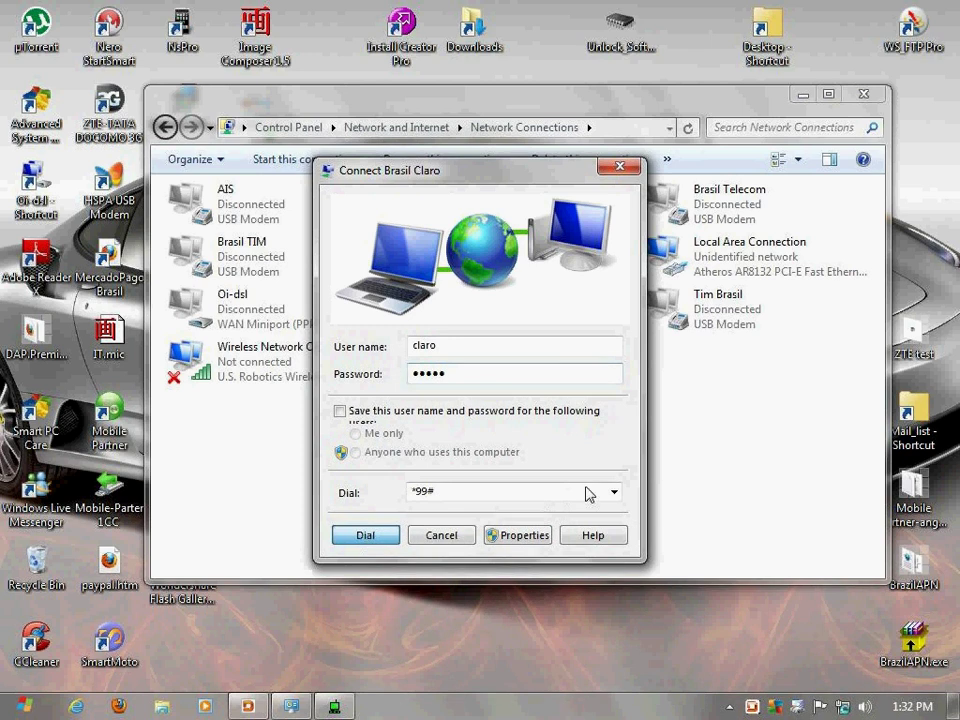
pyautogui.click(366, 537)
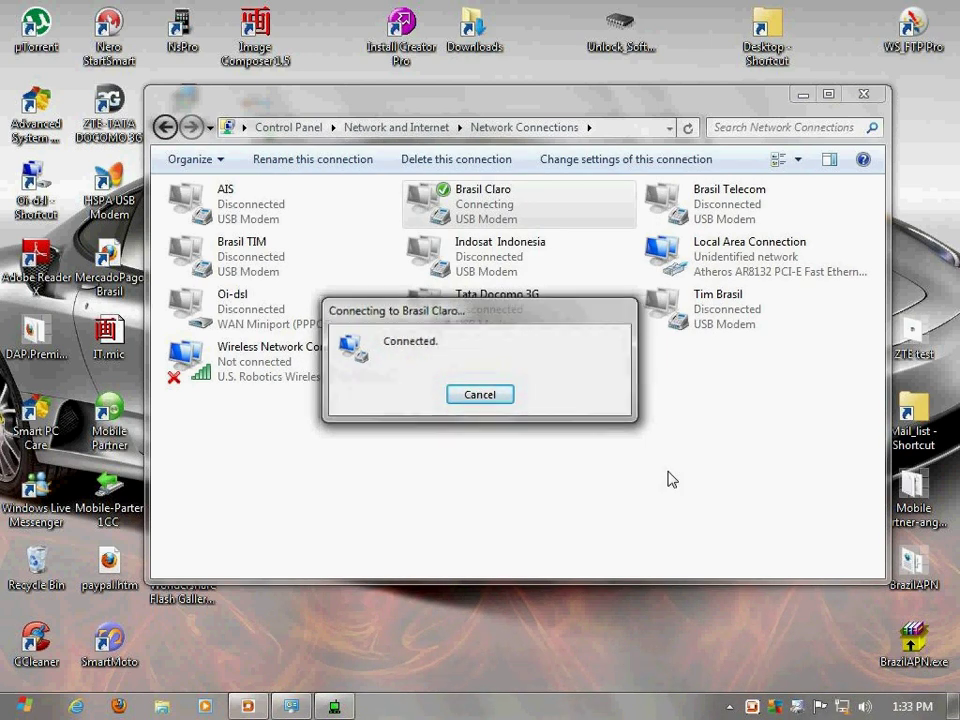
pyautogui.moveTo(438, 98); pyautogui.dragTo(571, 83)
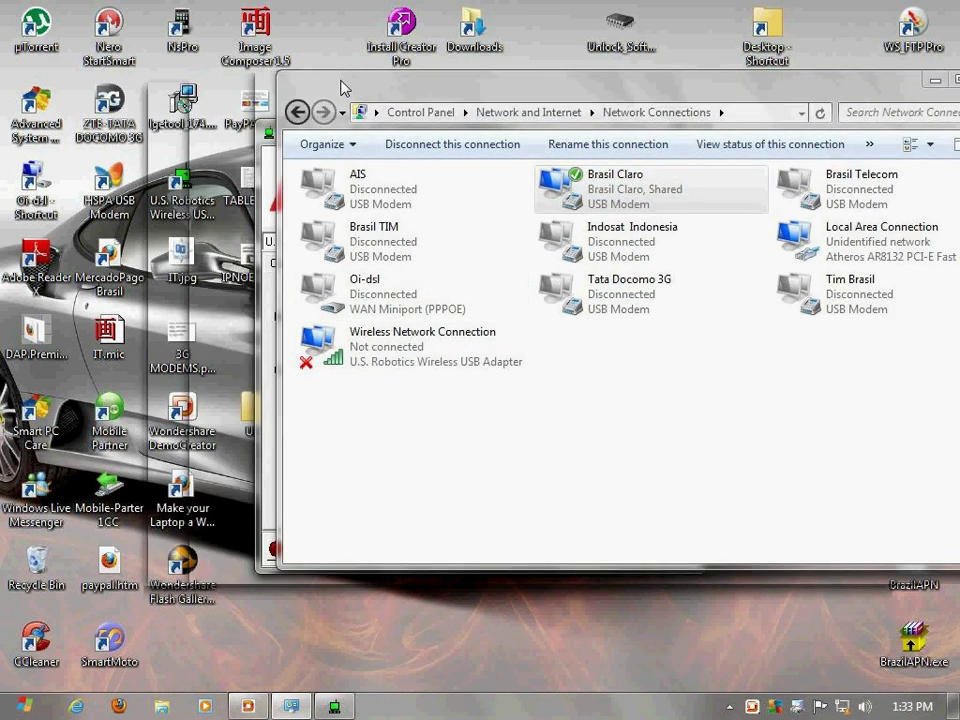
# Turn the wireless radio ON in the U.S. Robotics Wireless USB Manager
pyautogui.moveTo(343, 86); pyautogui.dragTo(391, 112)
pyautogui.click(310, 131)
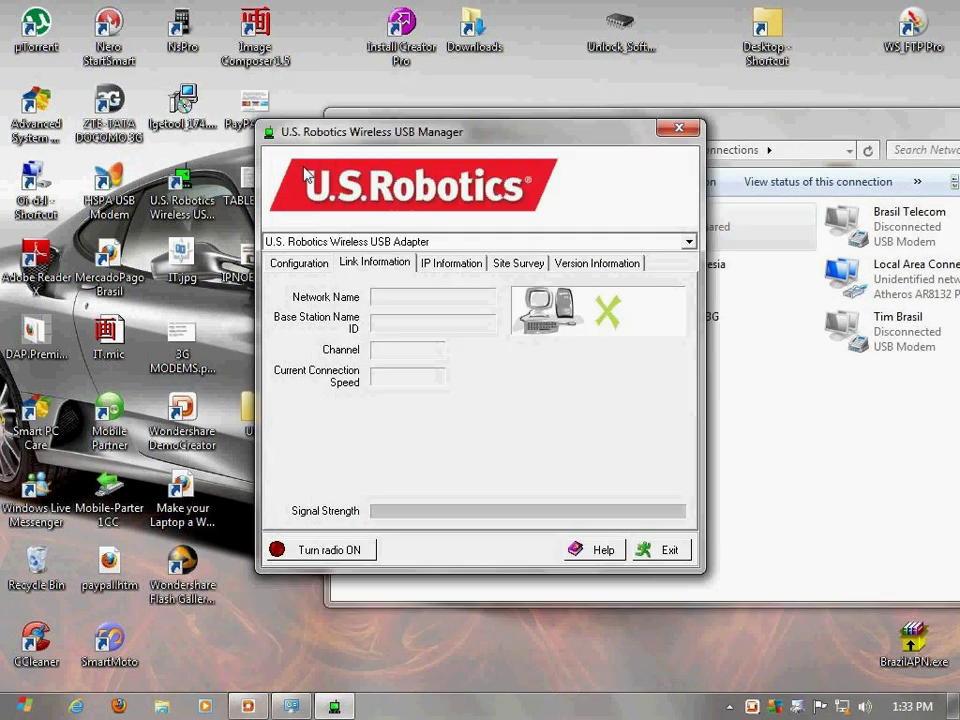
pyautogui.click(332, 552)
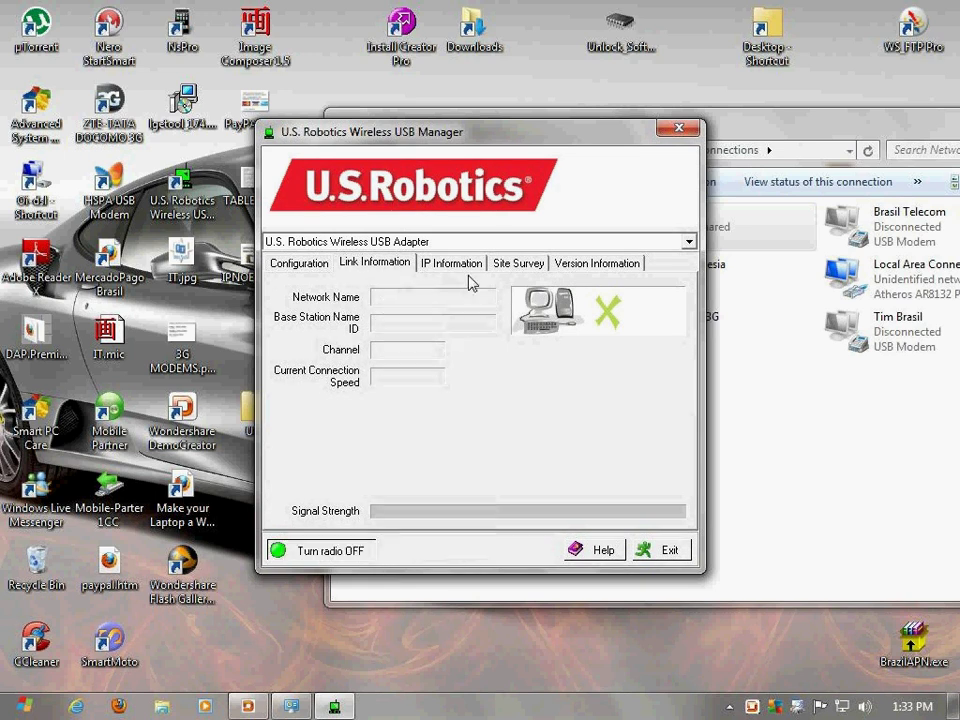
pyautogui.moveTo(446, 133); pyautogui.dragTo(446, 127)
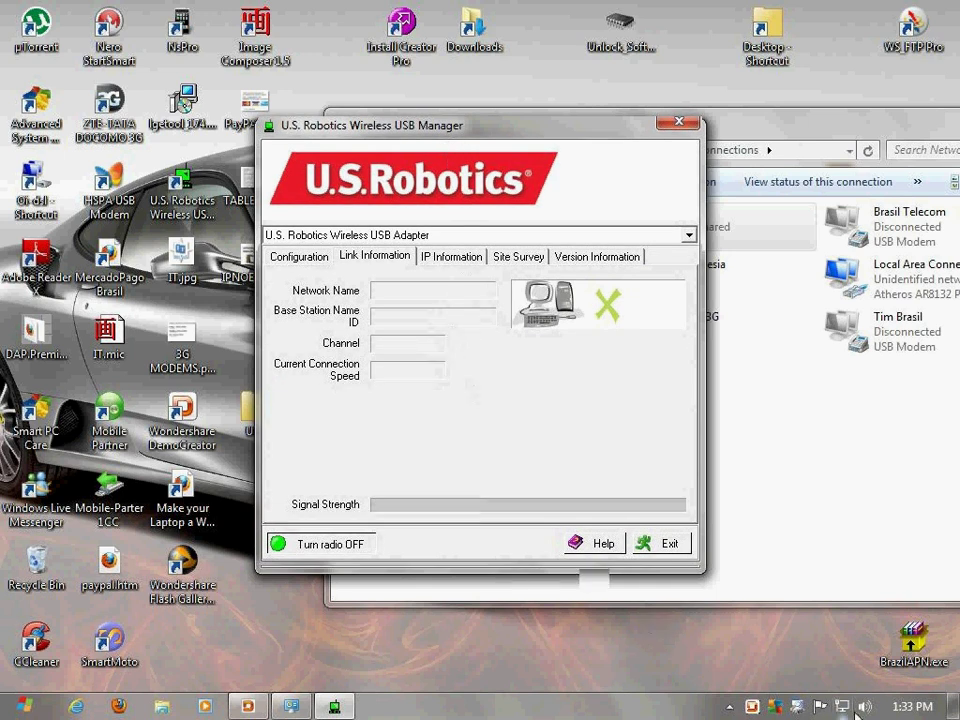
# Check the tray's available connections list, then return to Network Connections
pyautogui.moveTo(843, 714)
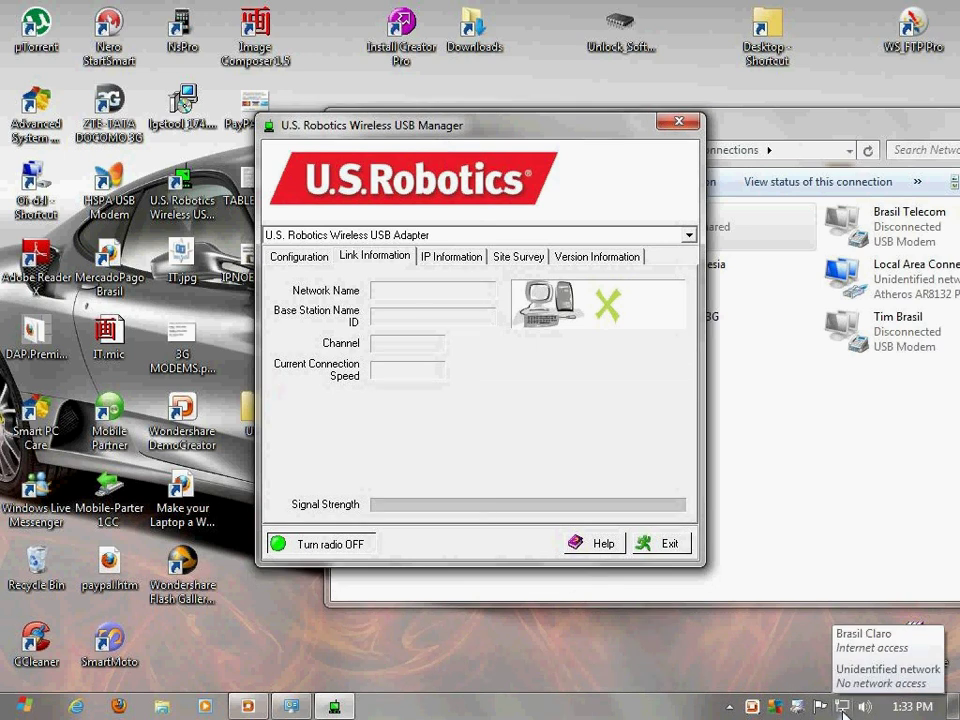
pyautogui.click(843, 714)
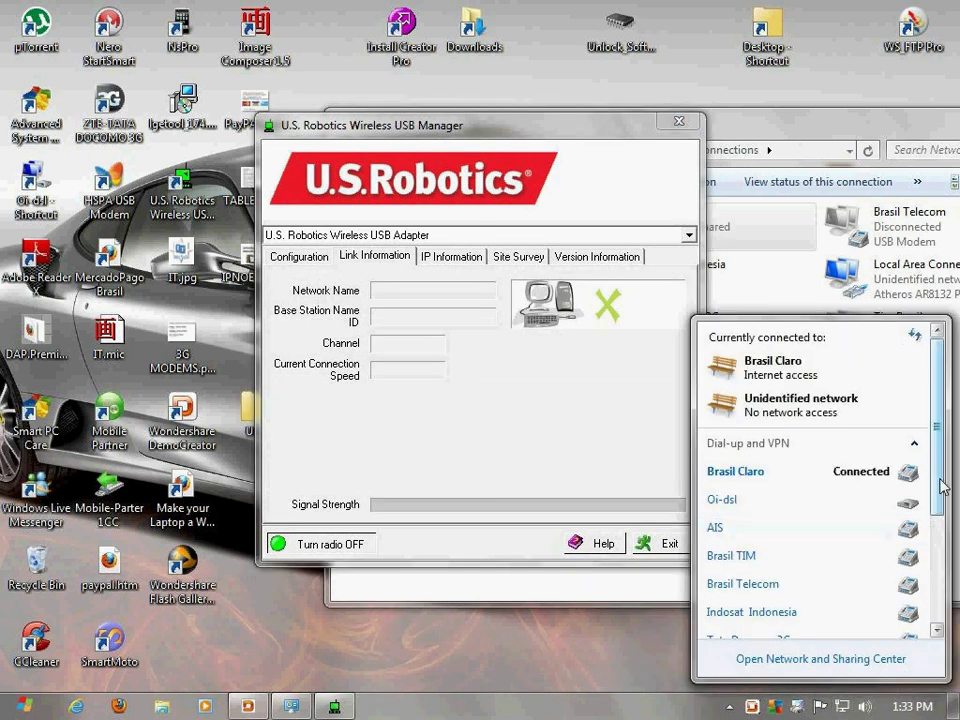
pyautogui.moveTo(939, 482); pyautogui.dragTo(948, 607)
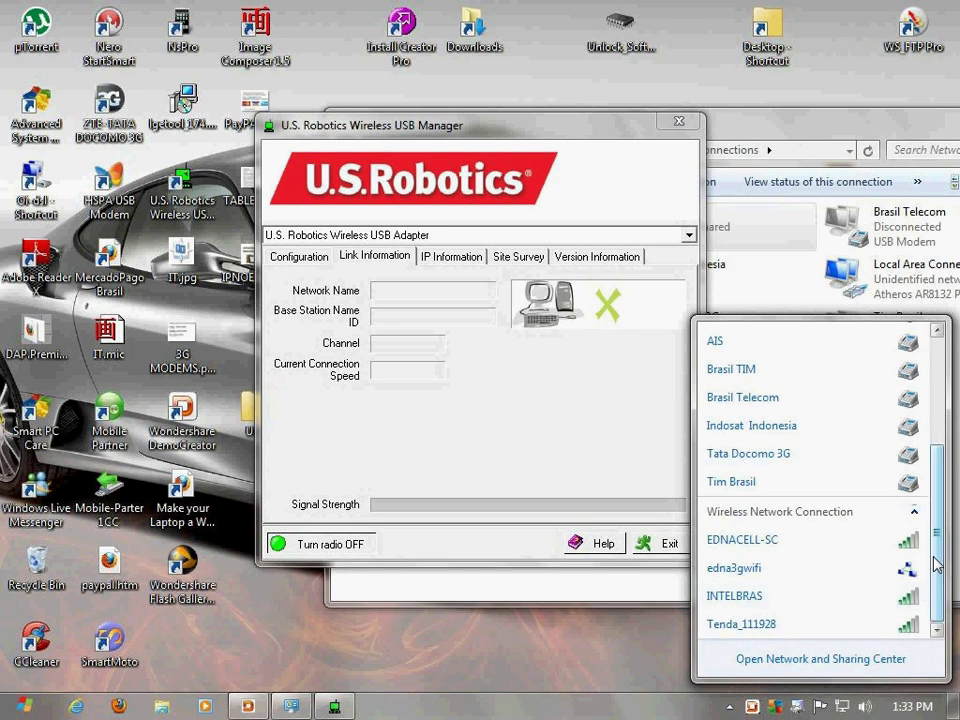
pyautogui.moveTo(936, 565); pyautogui.dragTo(936, 483)
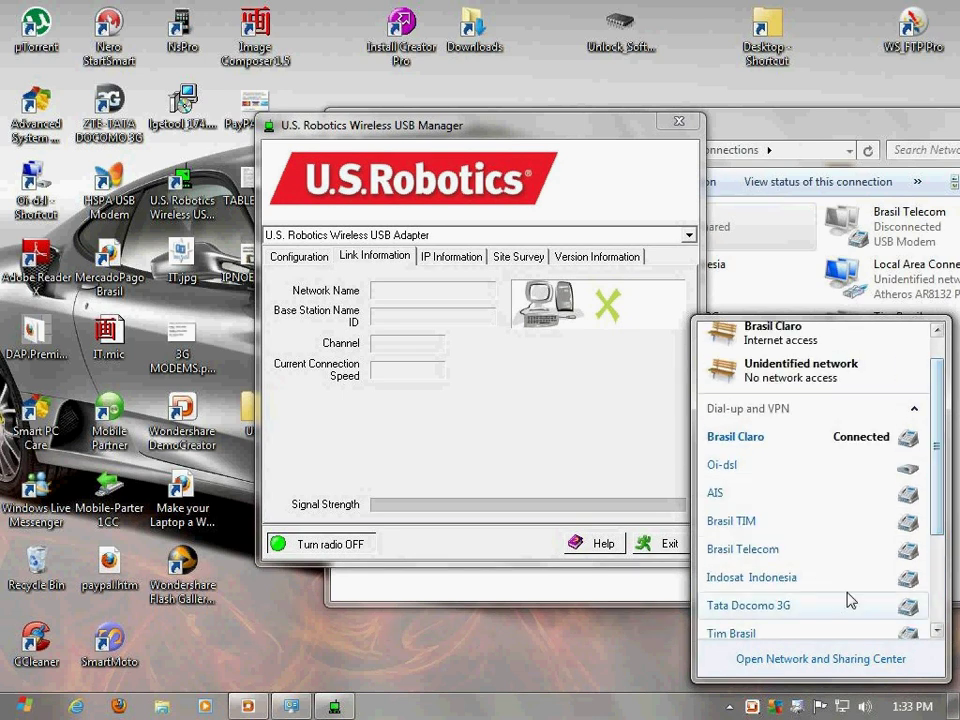
pyautogui.click(441, 60)
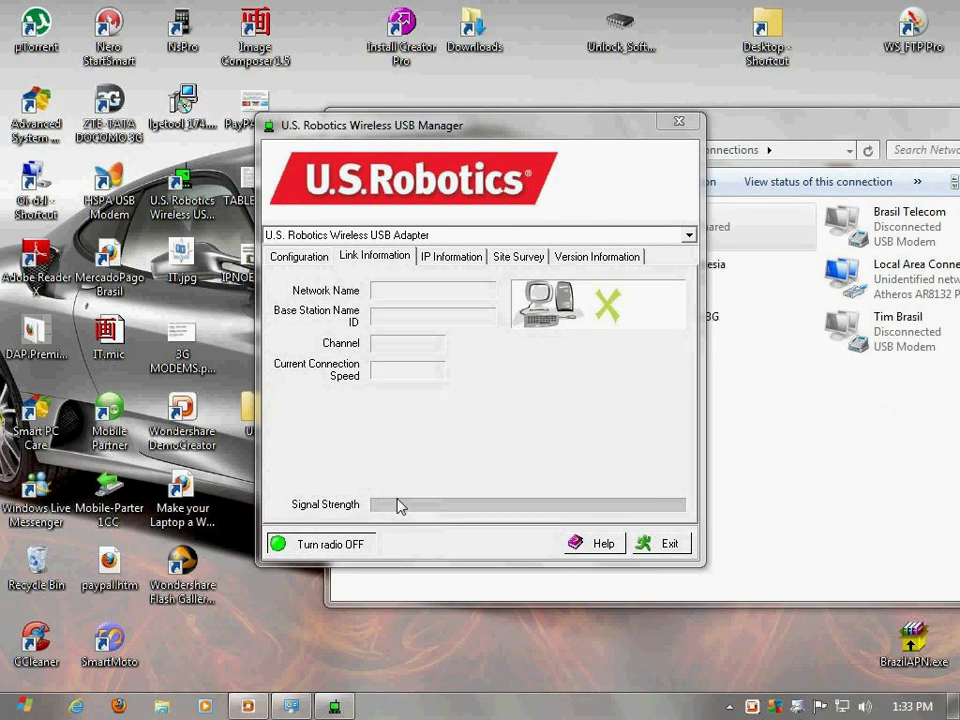
pyautogui.click(789, 446)
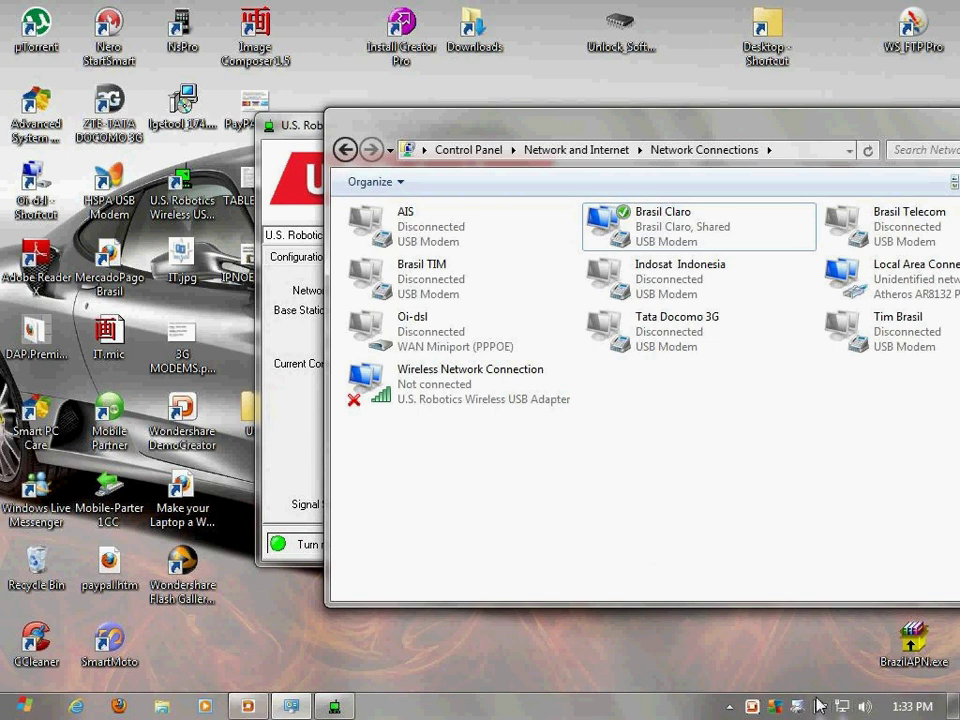
# Open Network and Sharing Center, showing Brasil Claro with Internet access
pyautogui.moveTo(841, 708)
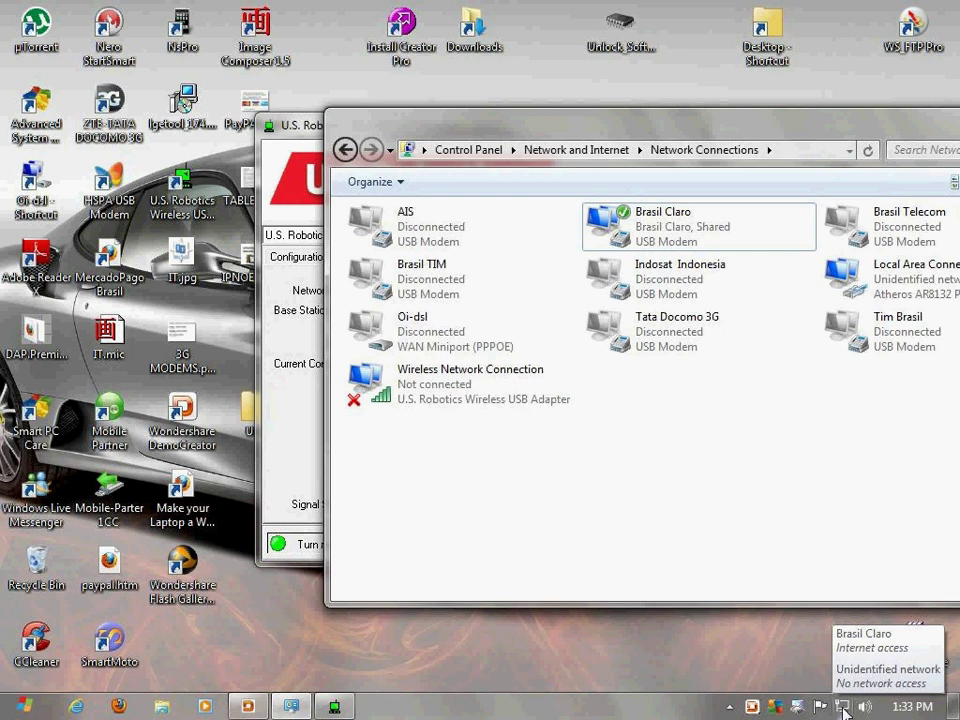
pyautogui.click(843, 707)
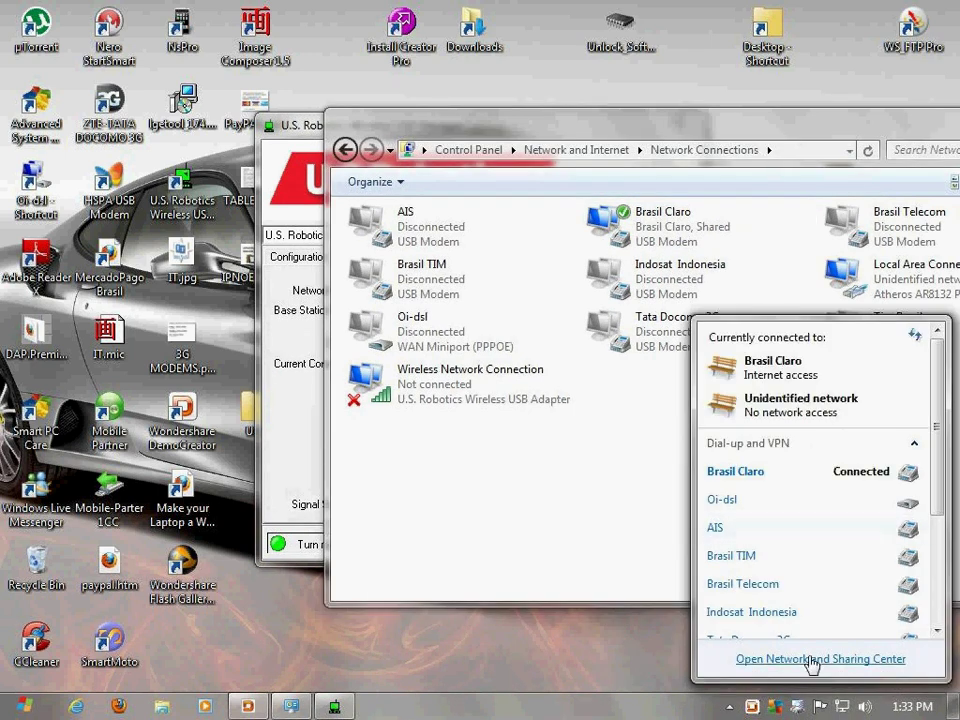
pyautogui.click(810, 666)
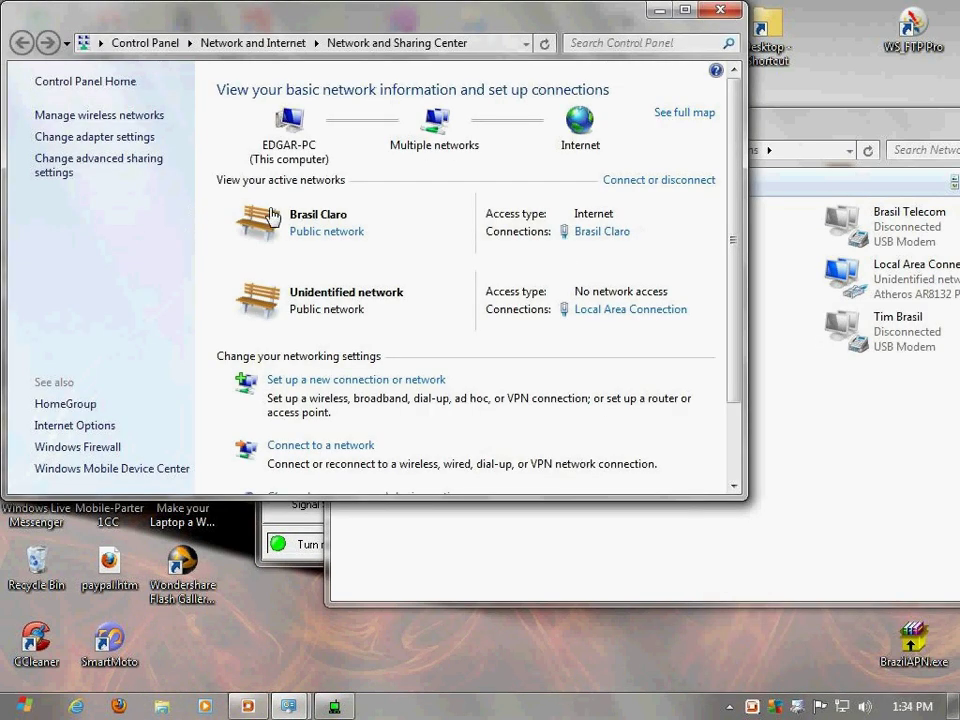
# Show Manage Wireless Networks, listing only EDNACELL-SC, with the USB manager moved aside
pyautogui.click(110, 116)
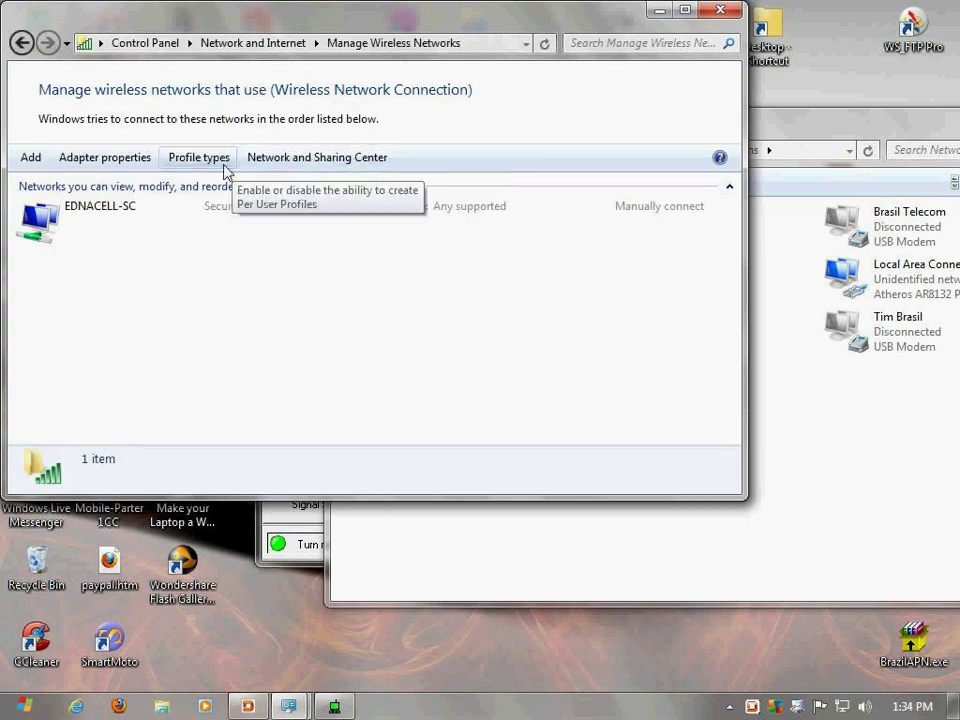
pyautogui.moveTo(193, 17); pyautogui.dragTo(371, 46)
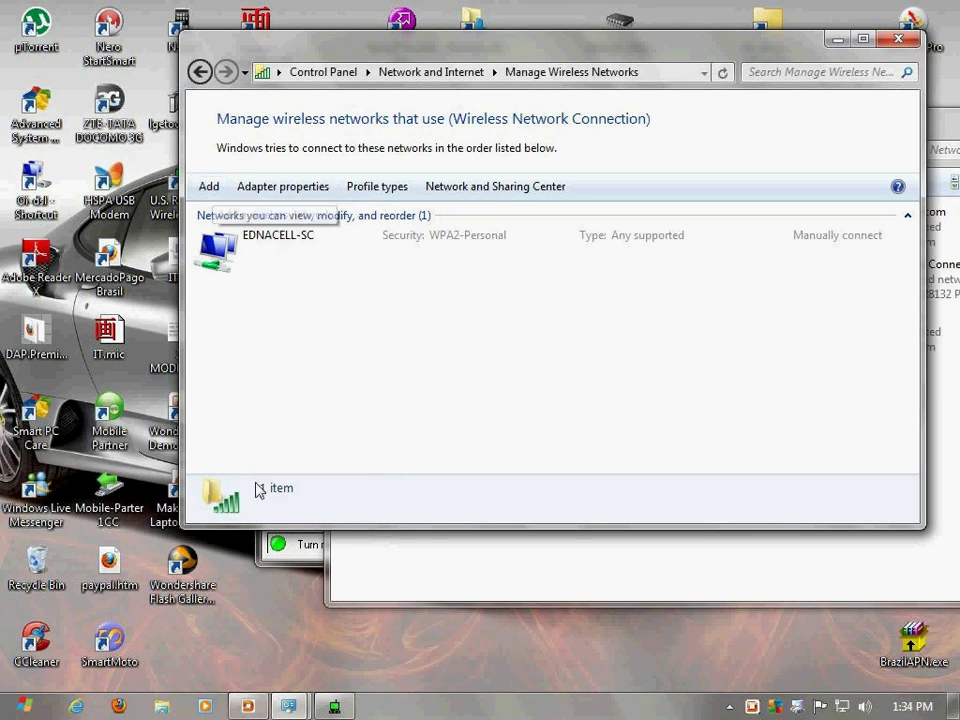
pyautogui.click(299, 565)
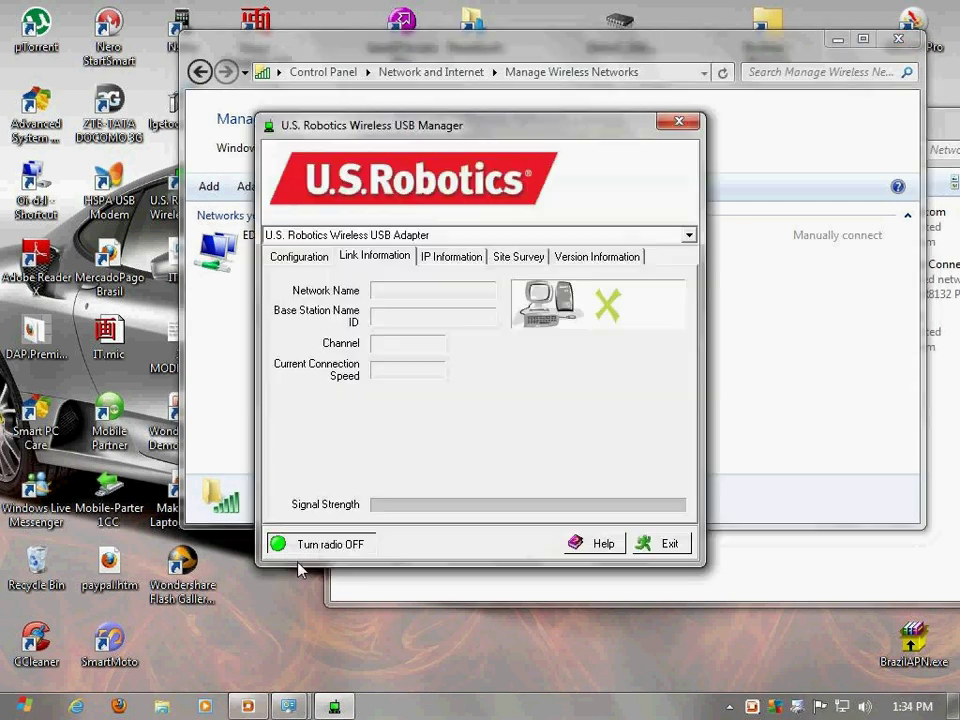
pyautogui.moveTo(508, 125); pyautogui.dragTo(592, 121)
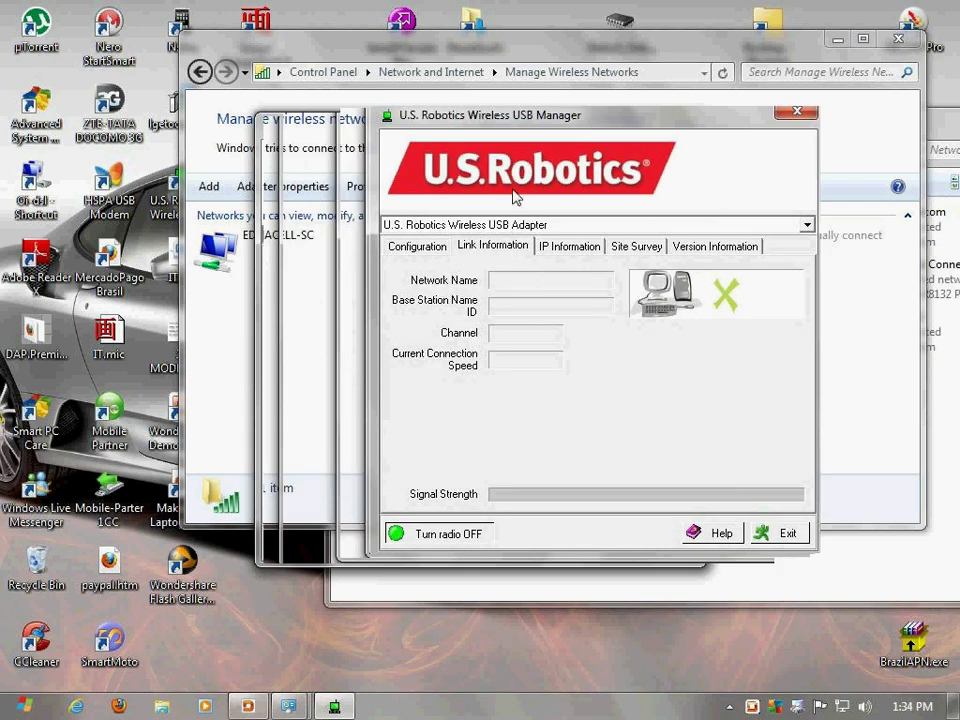
pyautogui.click(343, 58)
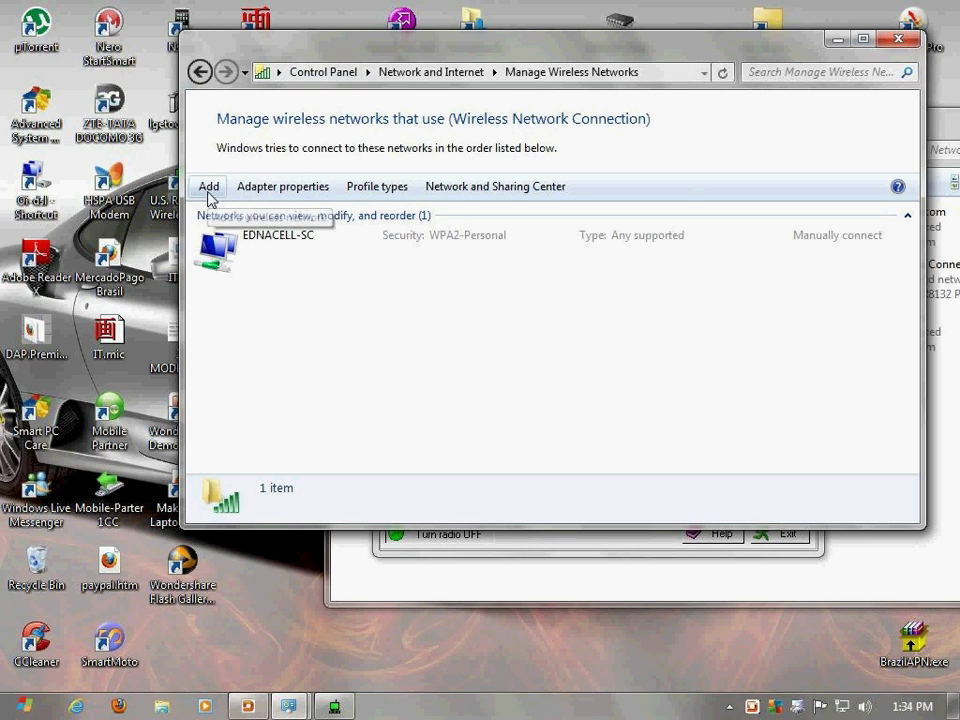
# Add a new network via 'Create an ad hoc network' and pass the introduction page
pyautogui.click(208, 189)
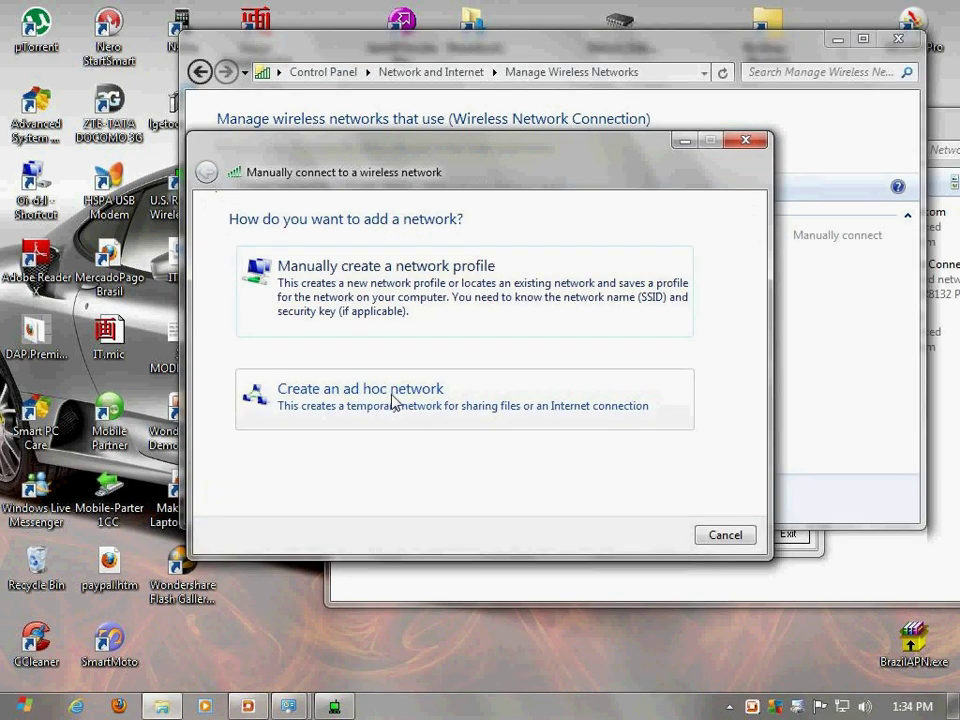
pyautogui.click(392, 404)
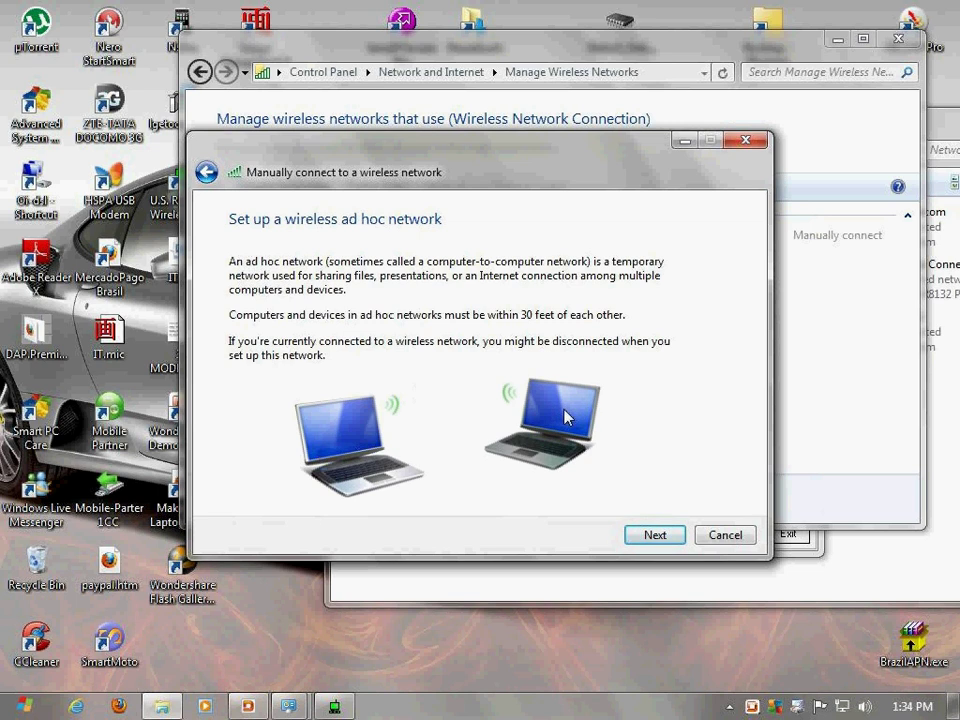
pyautogui.click(655, 536)
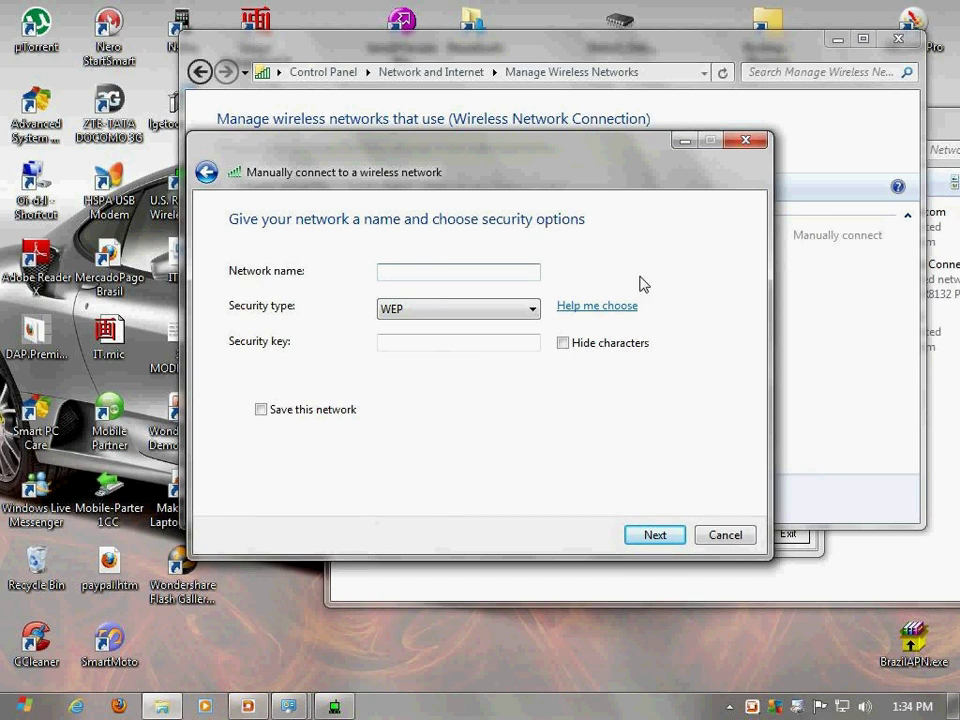
# Create ad hoc network 'edna3gwifi1' with WEP security and a 10-digit security key
pyautogui.write('edna')
pyautogui.write('3gwifi1')
pyautogui.click(503, 343)
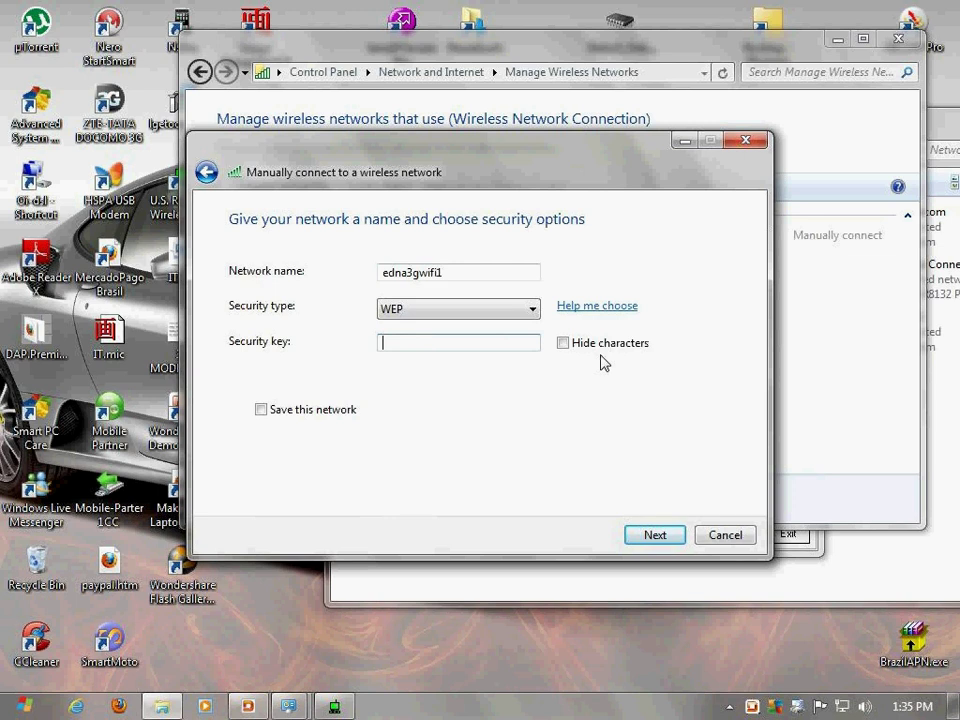
pyautogui.write('1234567890')
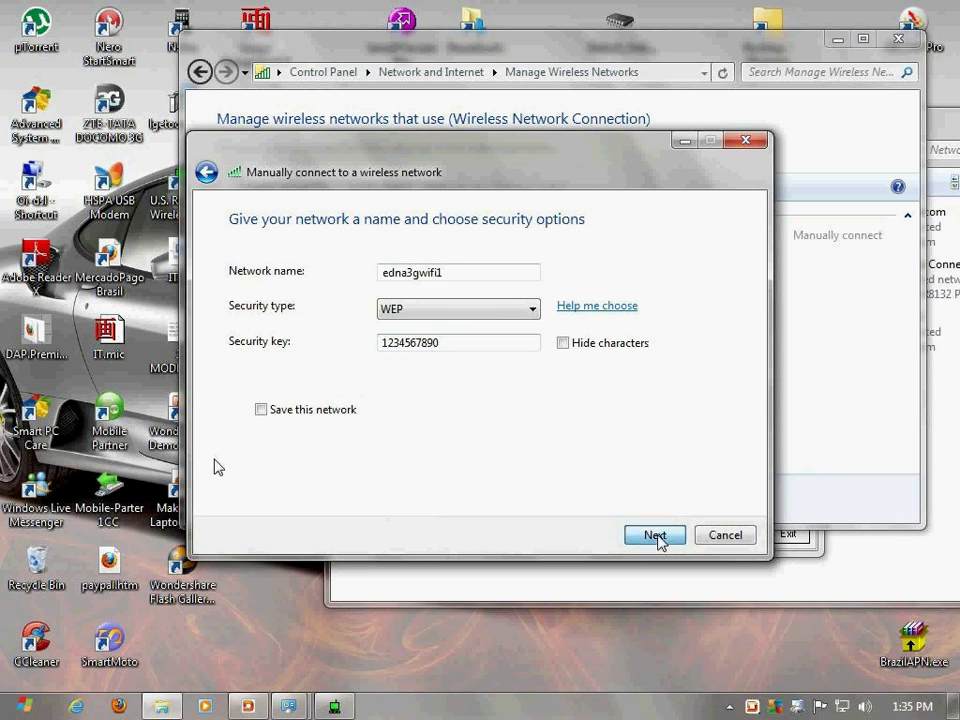
pyautogui.click(657, 538)
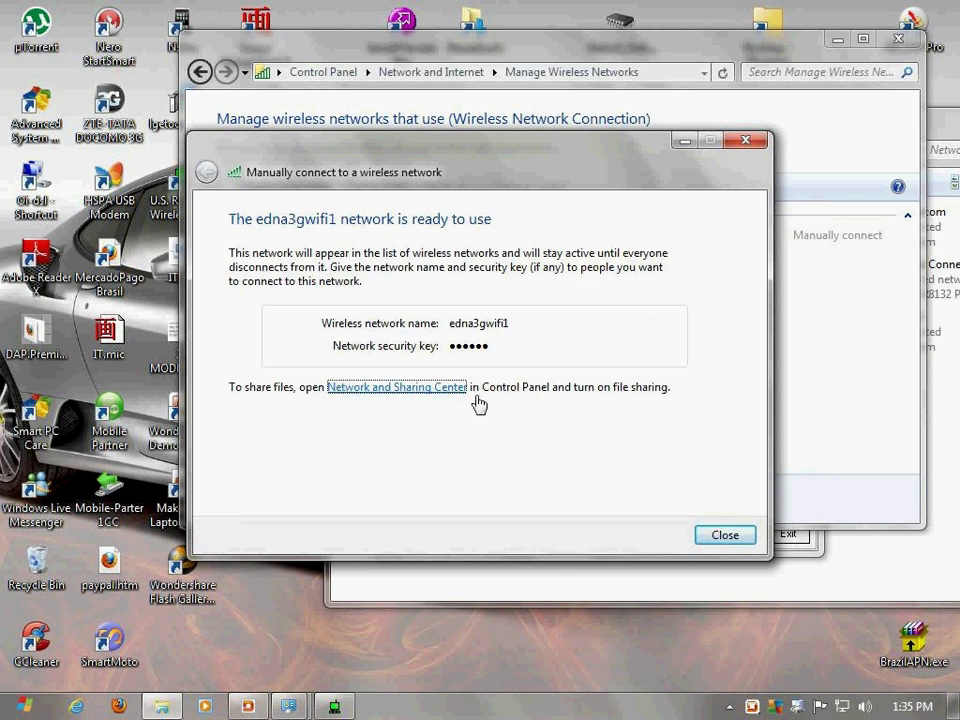
# Verify in Brasil Claro's Sharing tab that internet sharing is still enabled
pyautogui.click(621, 598)
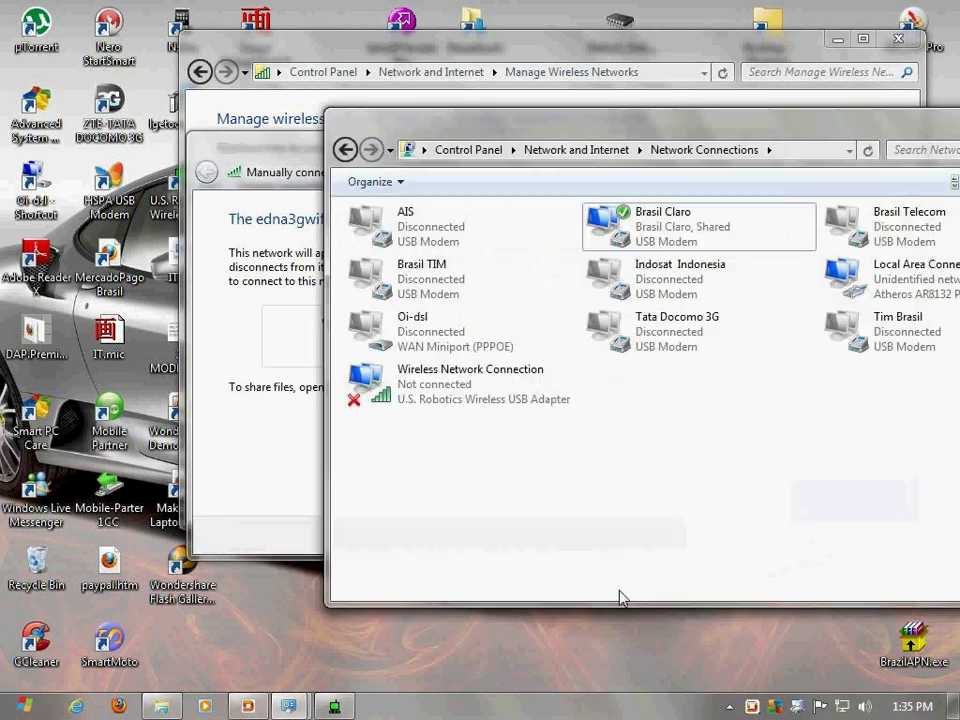
pyautogui.rightClick(660, 241)
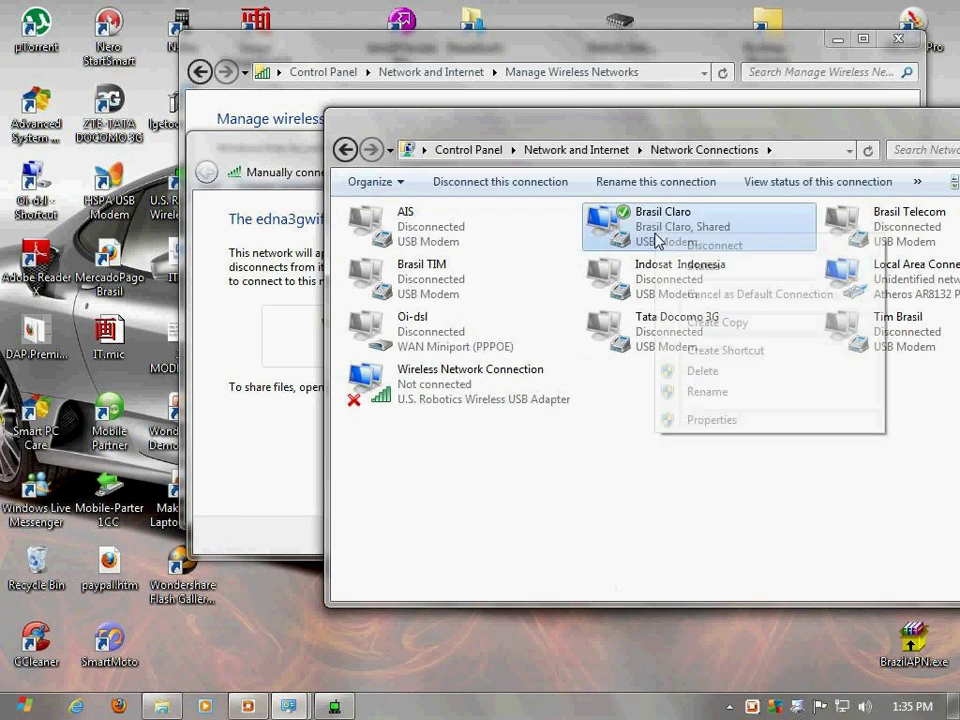
pyautogui.click(727, 419)
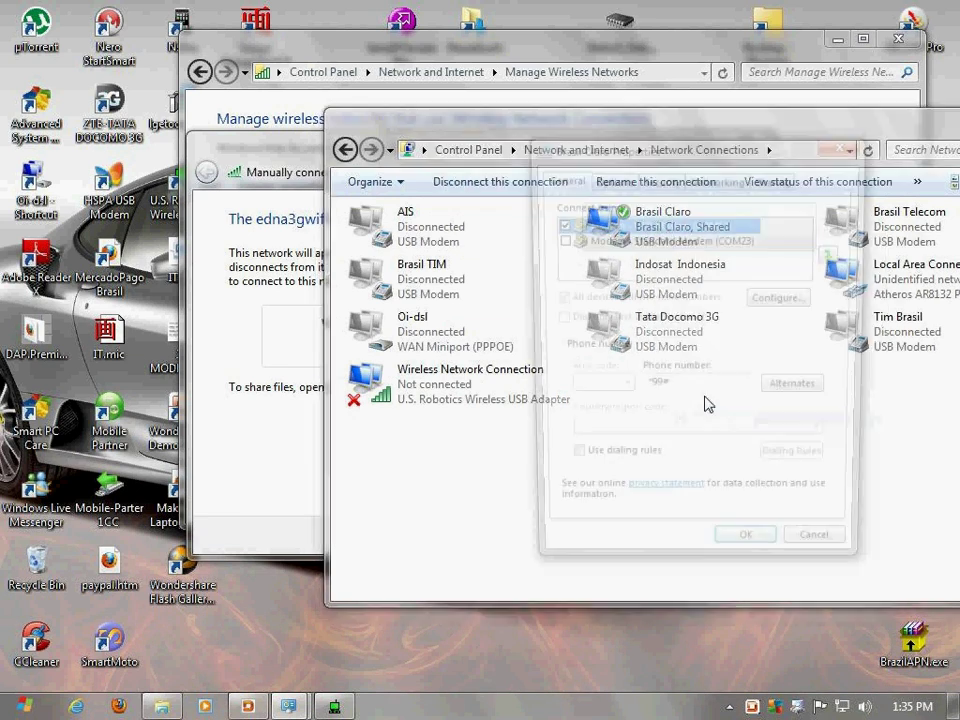
pyautogui.click(788, 179)
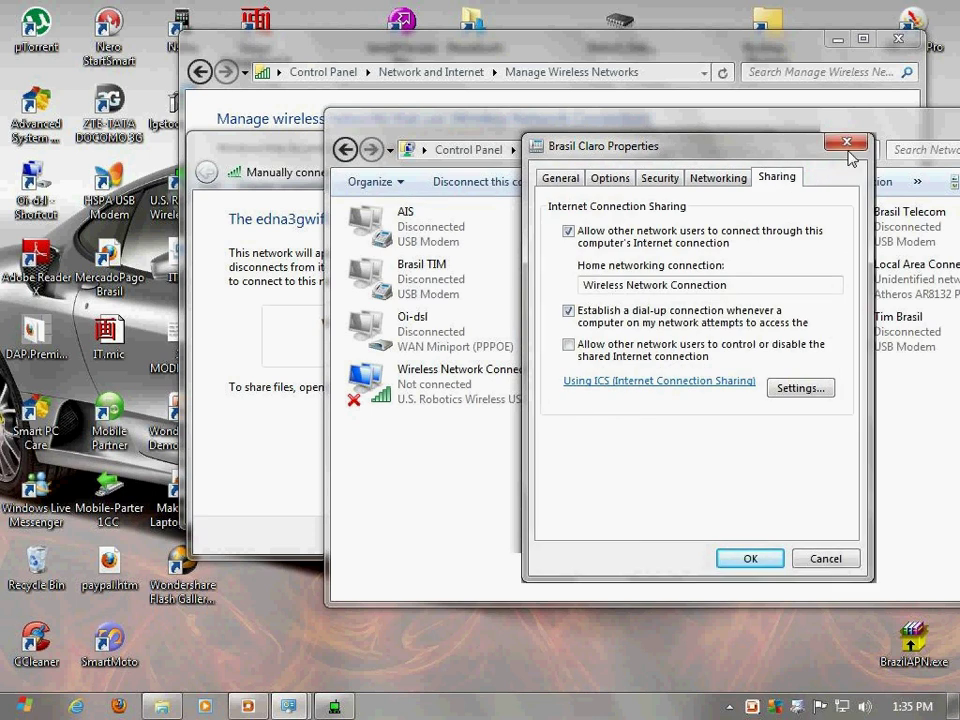
pyautogui.click(848, 148)
# Close the finished ad hoc network setup wizard
pyautogui.click(279, 118)
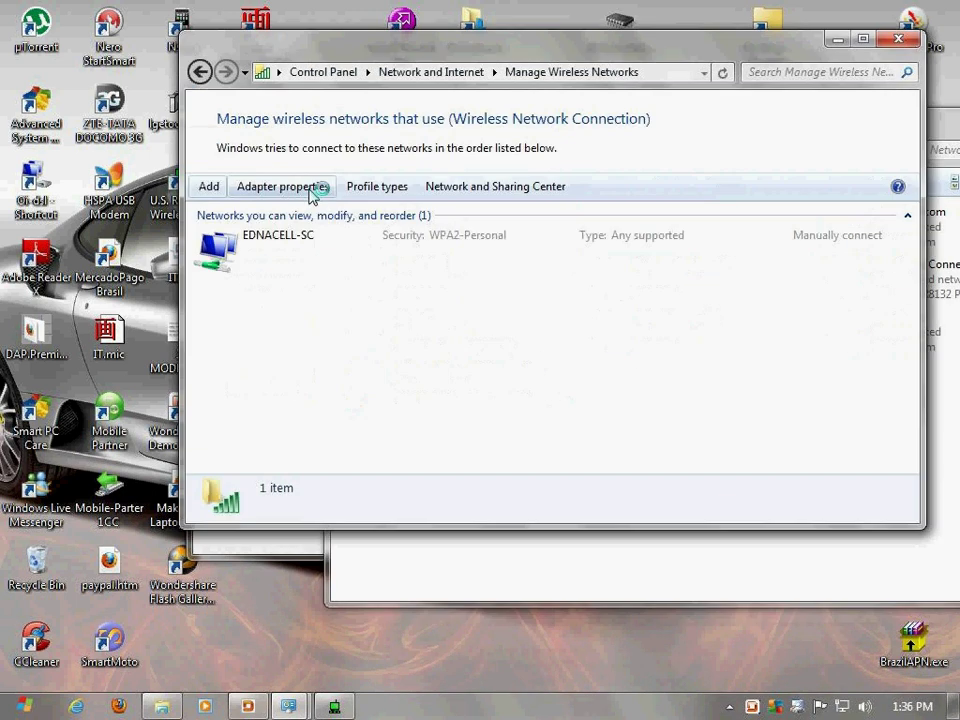
pyautogui.click(205, 545)
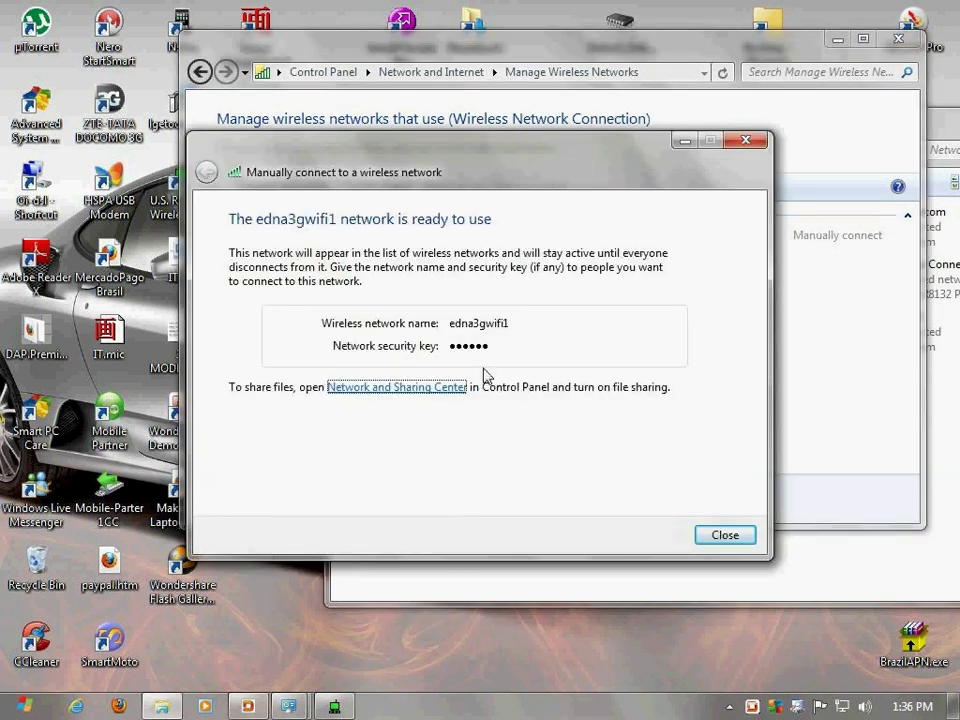
pyautogui.click(724, 540)
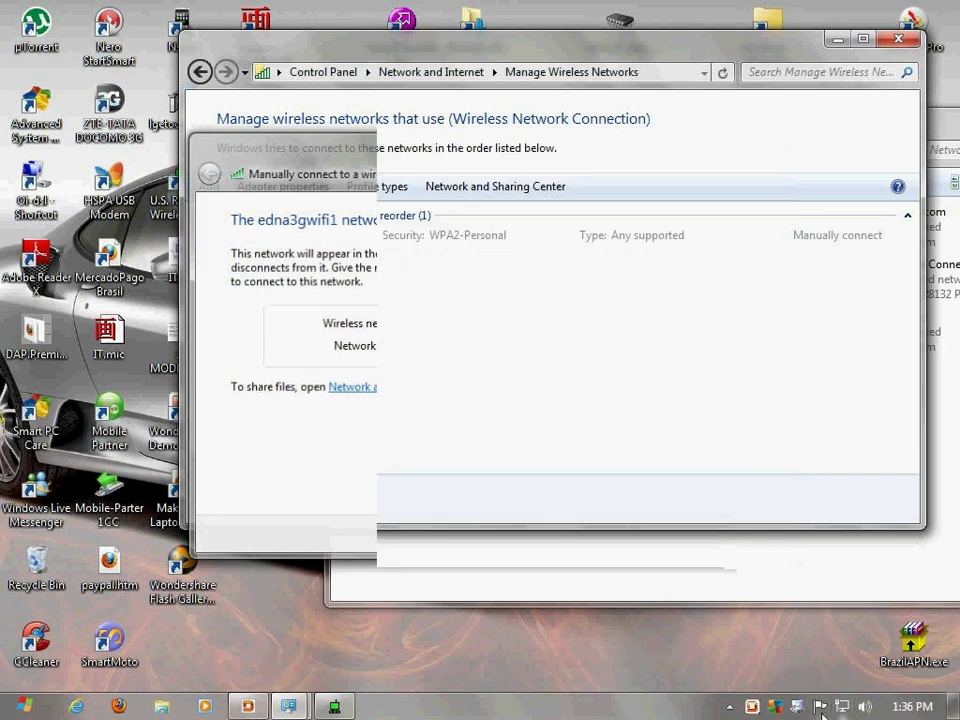
# Scroll the tray connections list to see edna3gwifi1 connected on Wireless Network Connection
pyautogui.moveTo(846, 712)
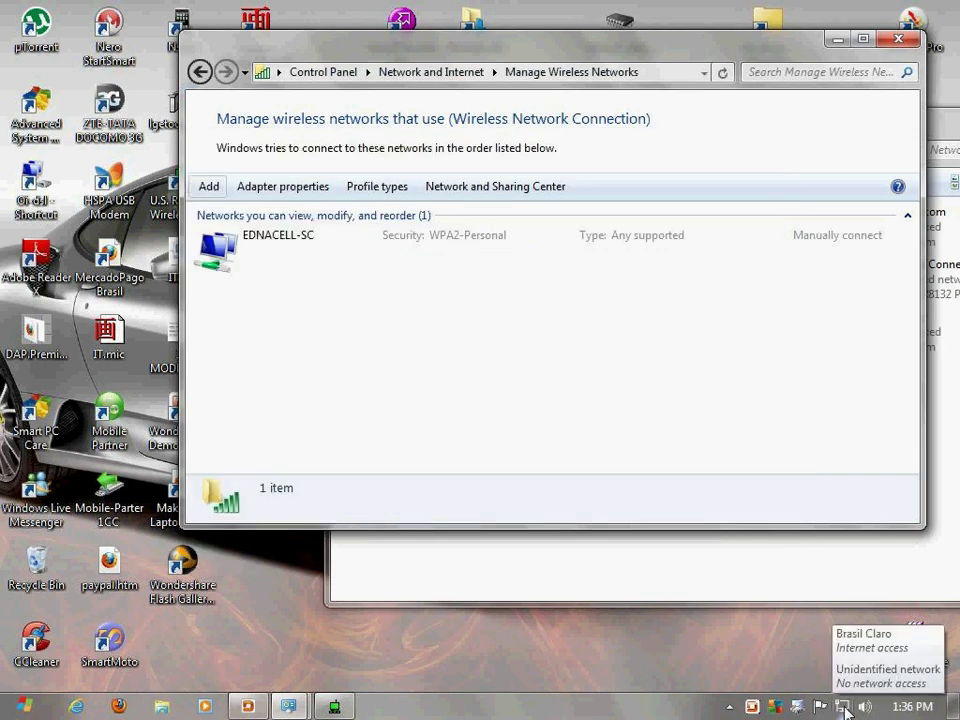
pyautogui.click(846, 712)
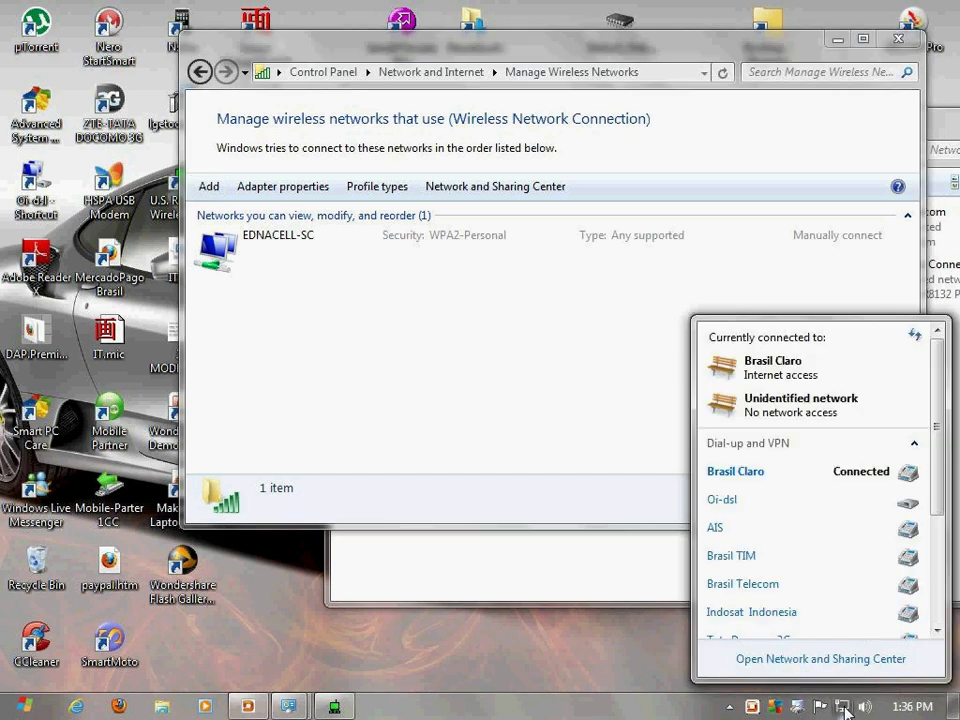
pyautogui.moveTo(934, 478); pyautogui.dragTo(936, 632)
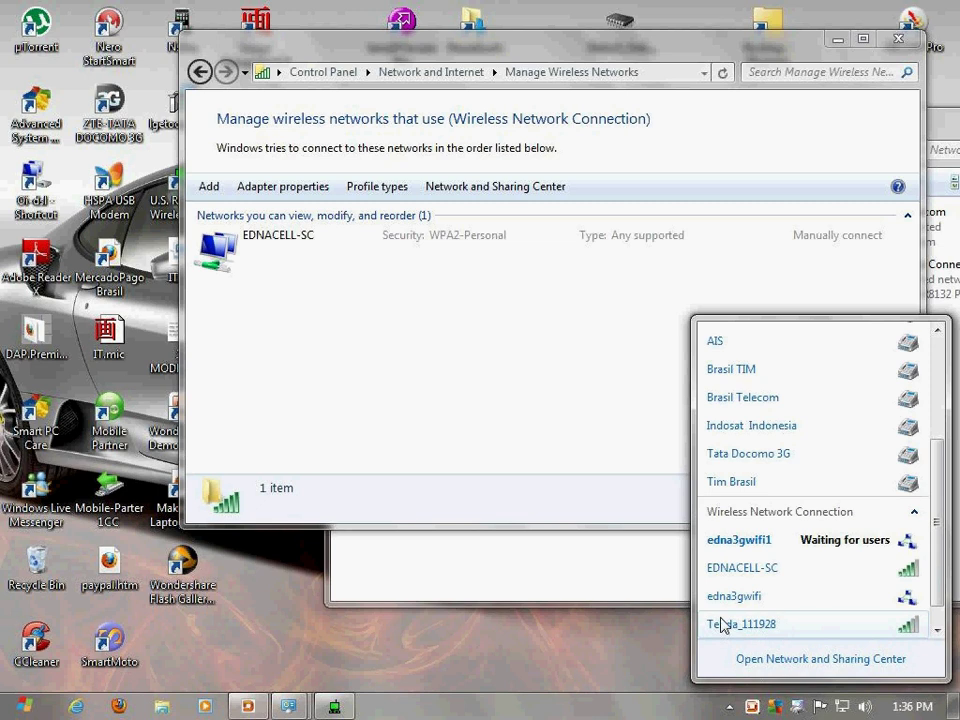
pyautogui.moveTo(731, 549)
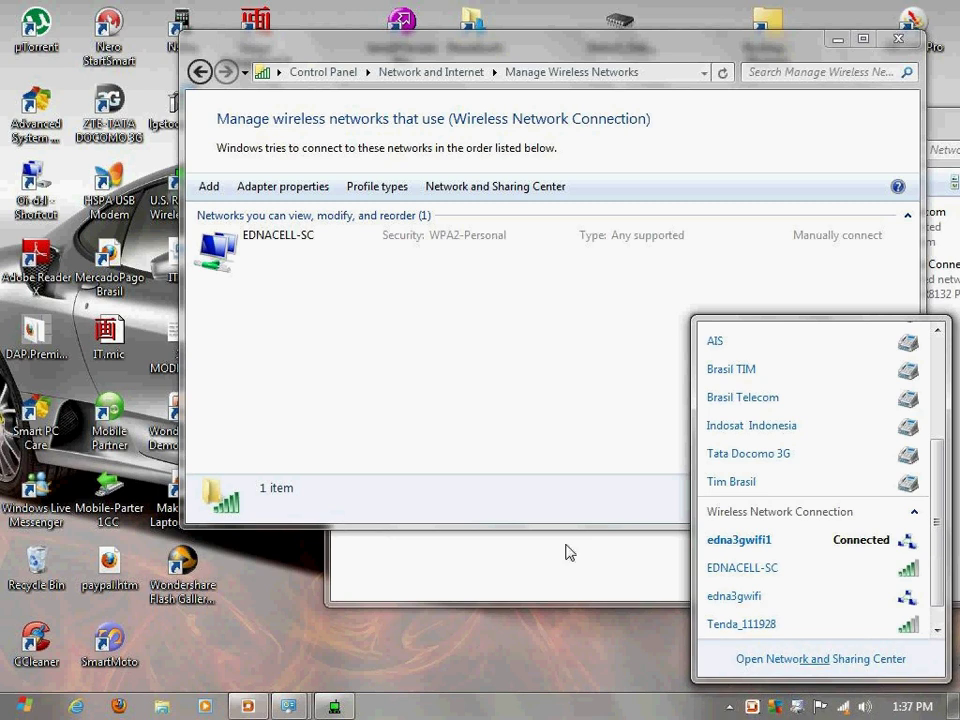
# Show the U.S. Robotics adapter's IP details: address 192.168.137.1, netmask 255.255.255.0
pyautogui.click(529, 580)
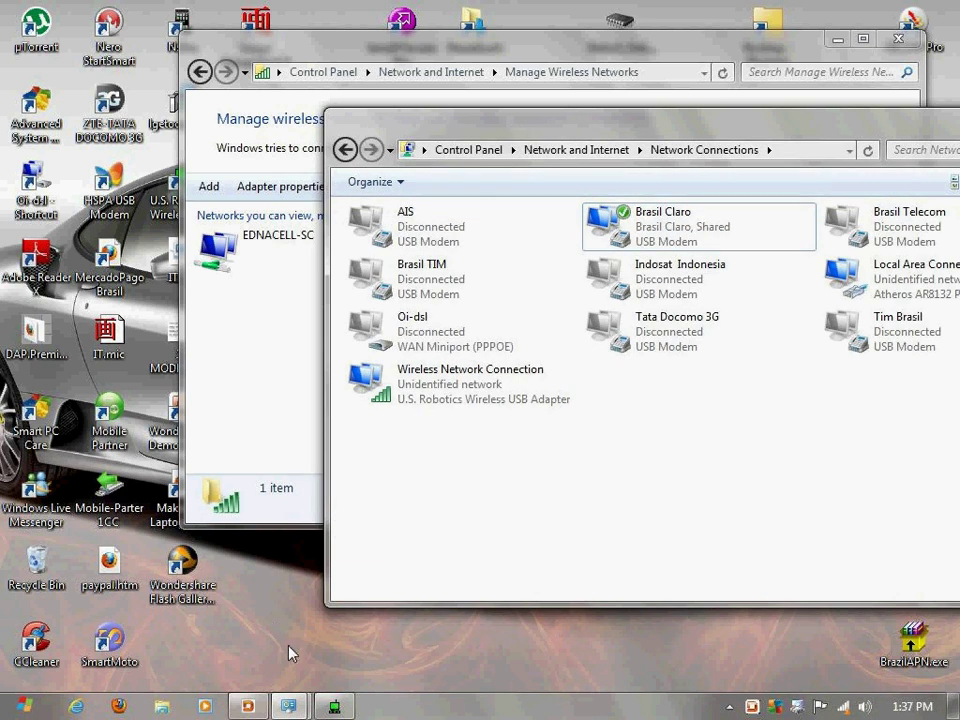
pyautogui.click(334, 706)
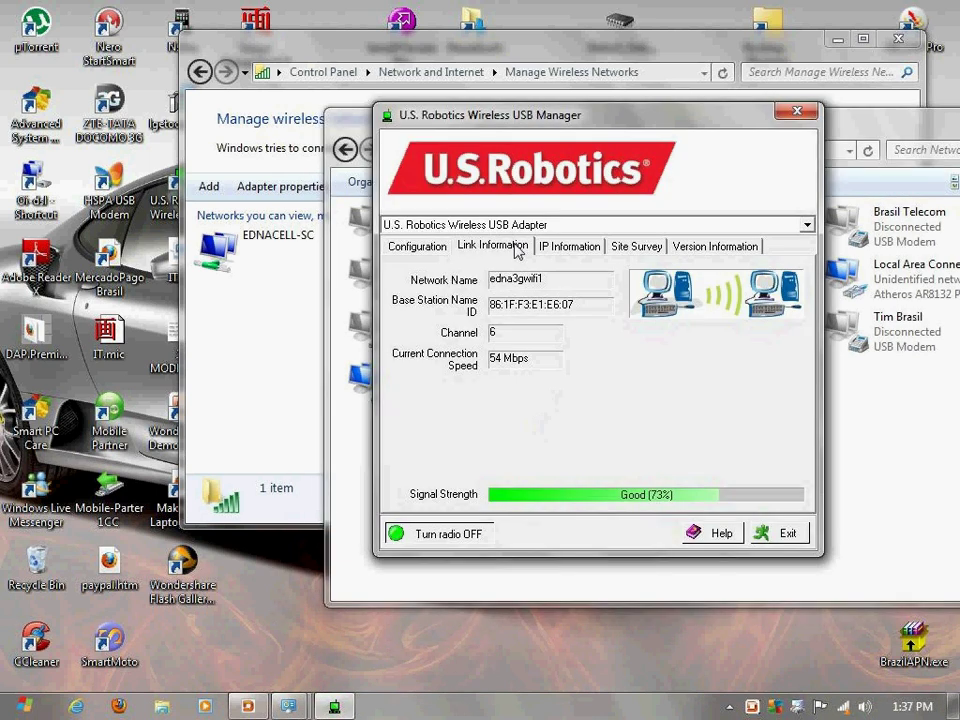
pyautogui.click(559, 248)
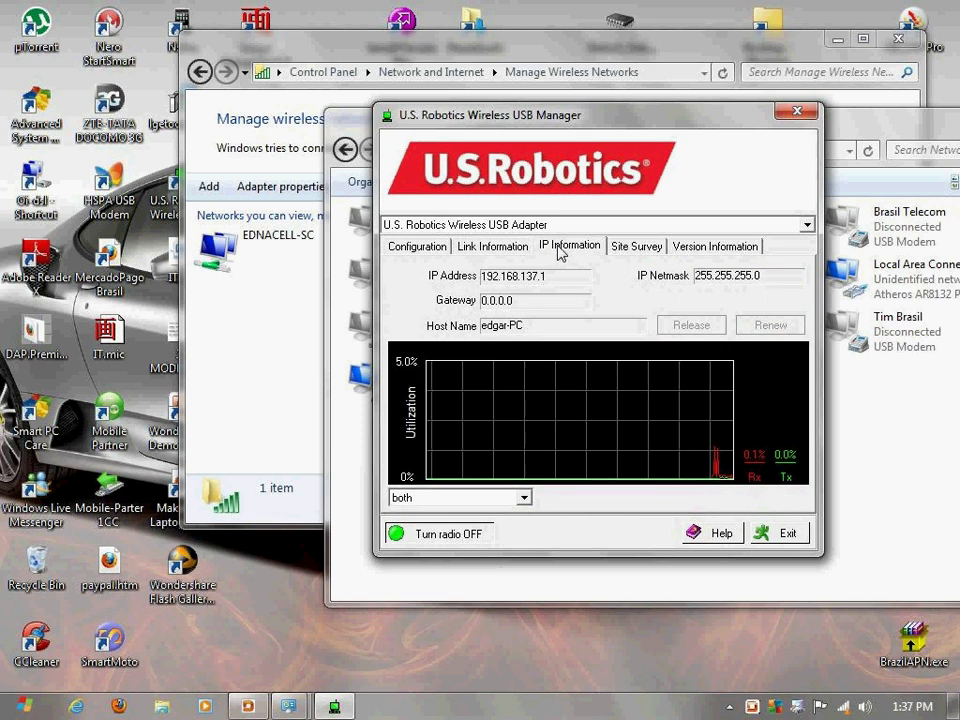